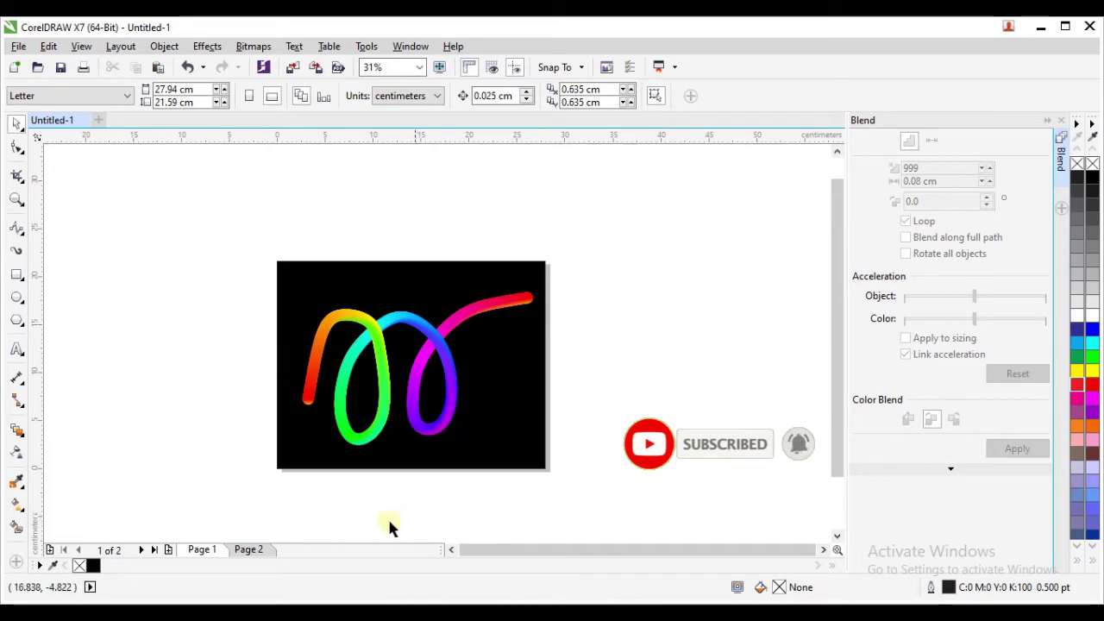
Step: Examine the finished blend-effect artworks on Page 2 and Page 1 of the Untitled-1 document
left_click(249, 550)
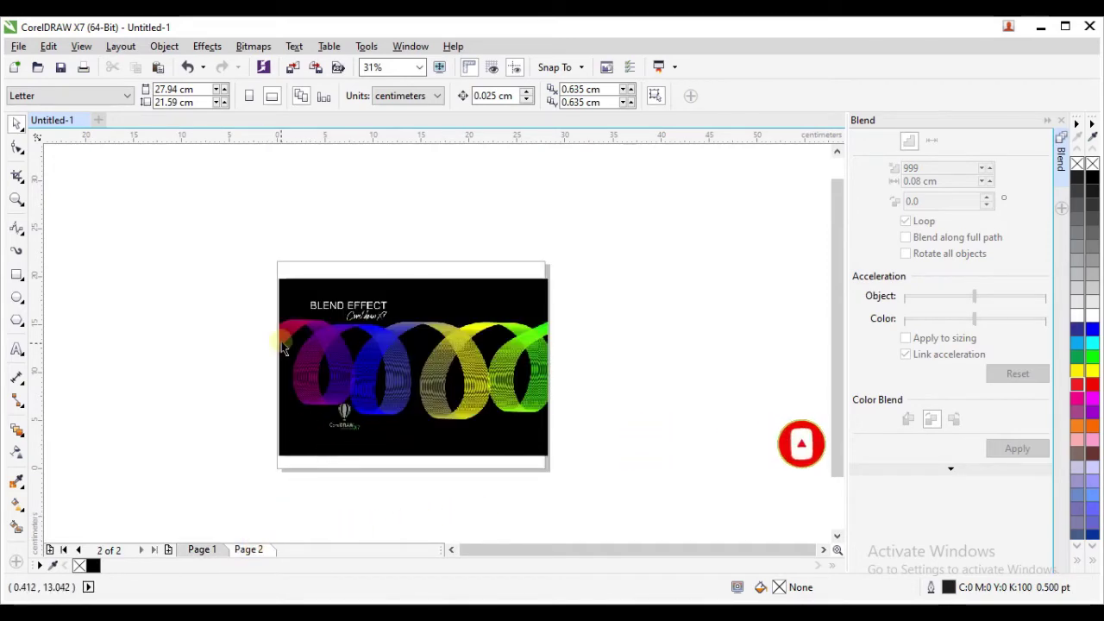
scroll(453, 363, "up", 4)
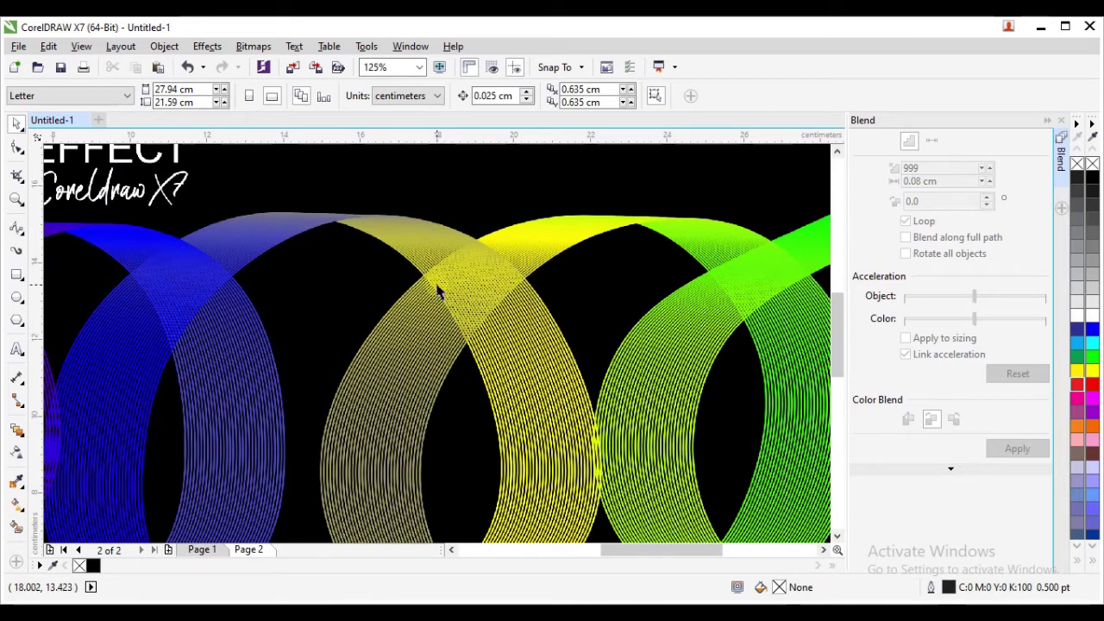
scroll(457, 292, "down", 2)
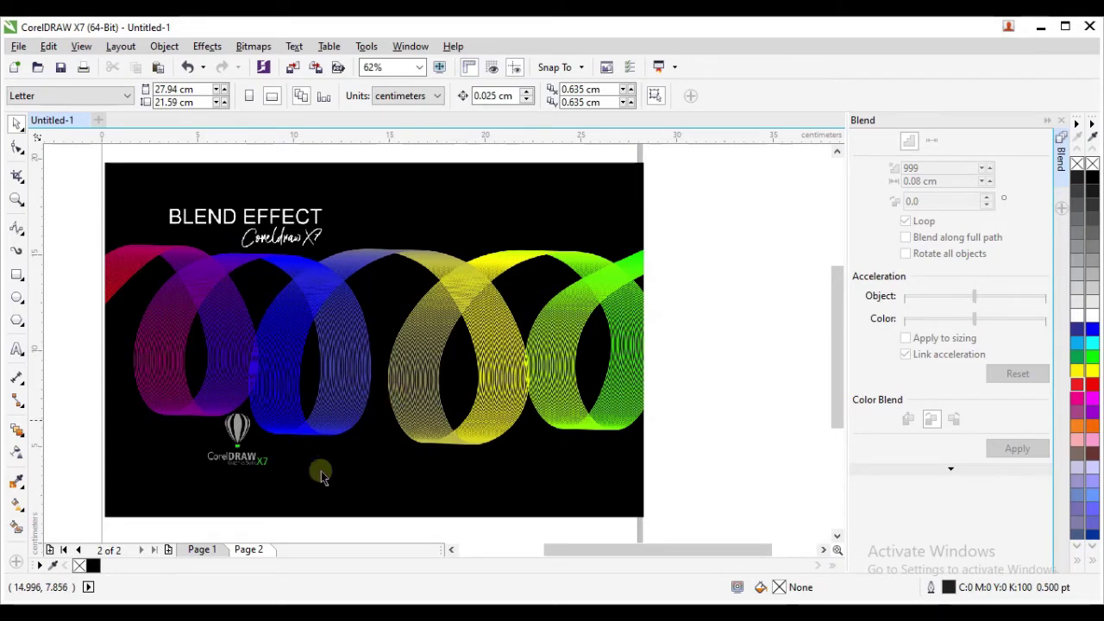
left_click(204, 549)
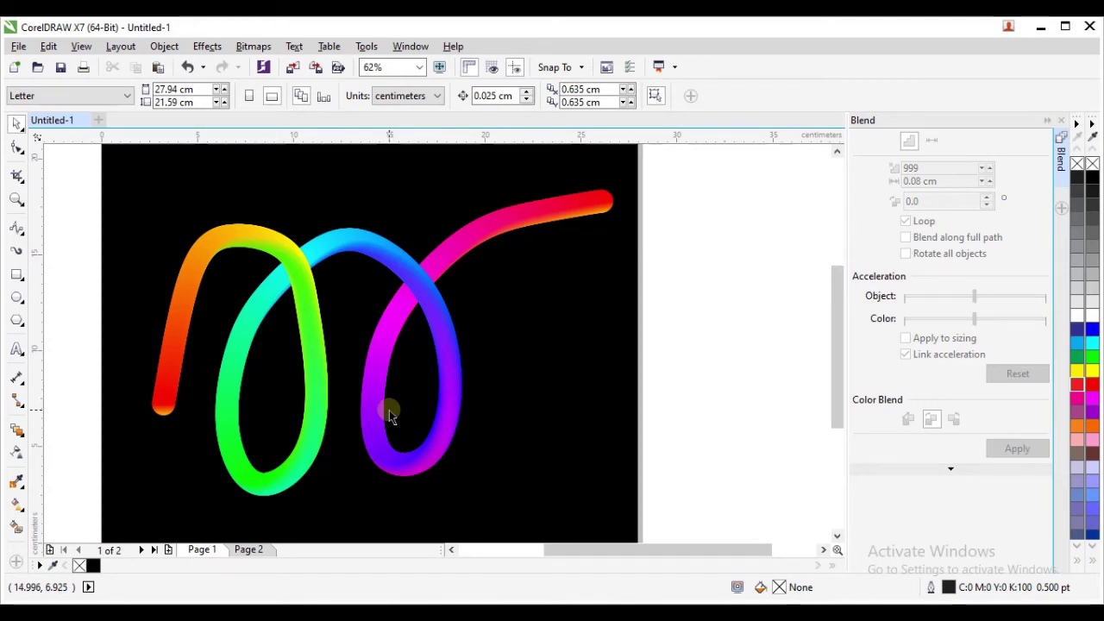
scroll(389, 410, "down", 1)
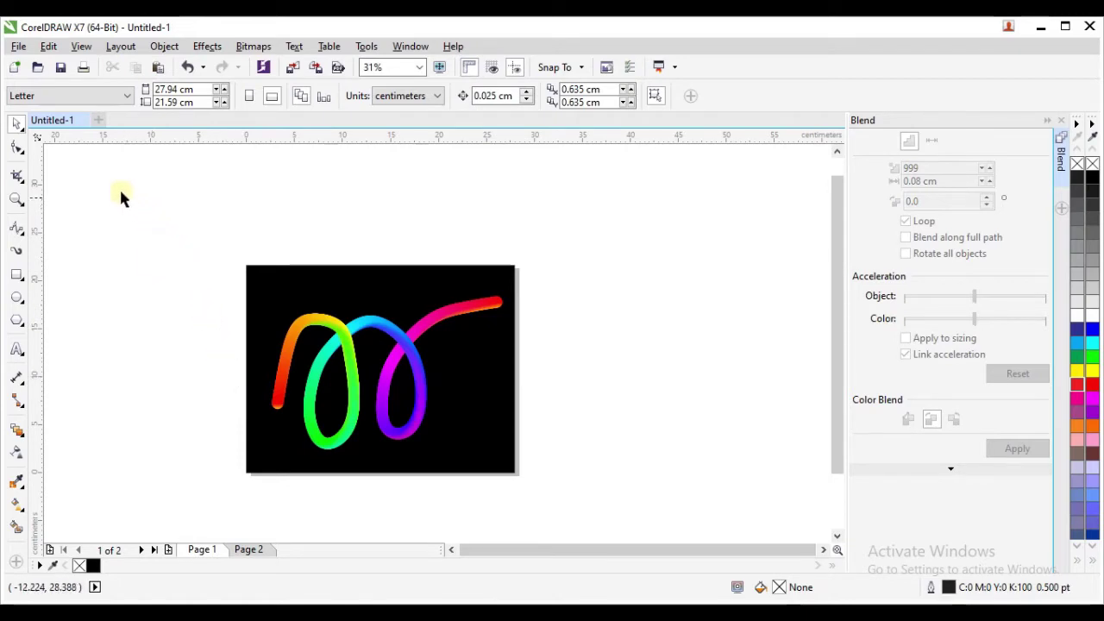
Step: Create a new Letter document, set it to landscape orientation and change its units to centimeters
left_click(18, 46)
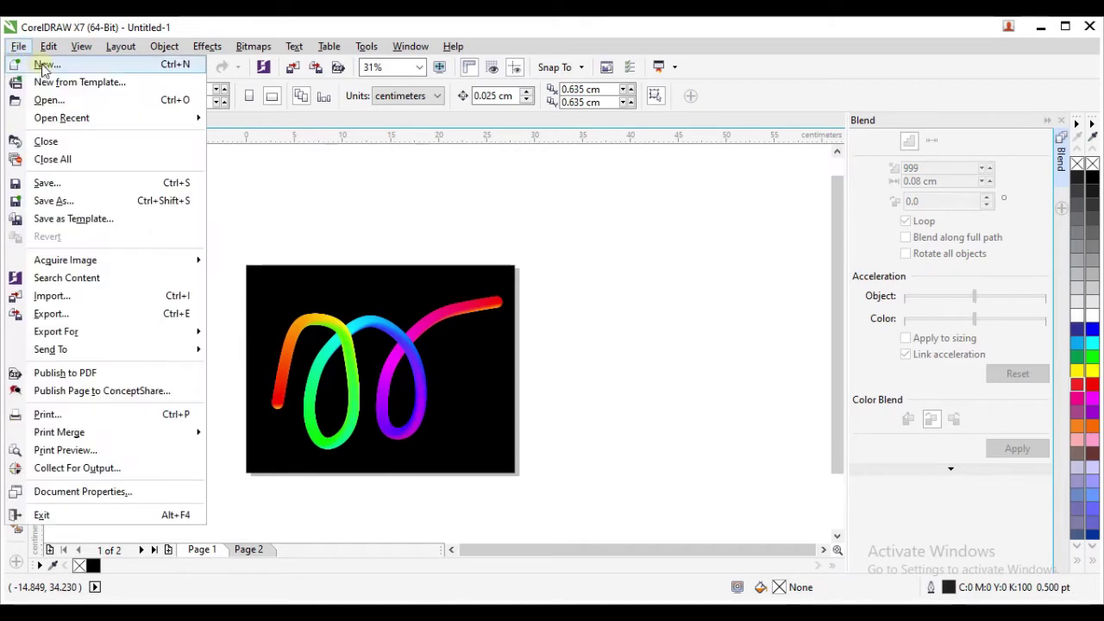
left_click(43, 65)
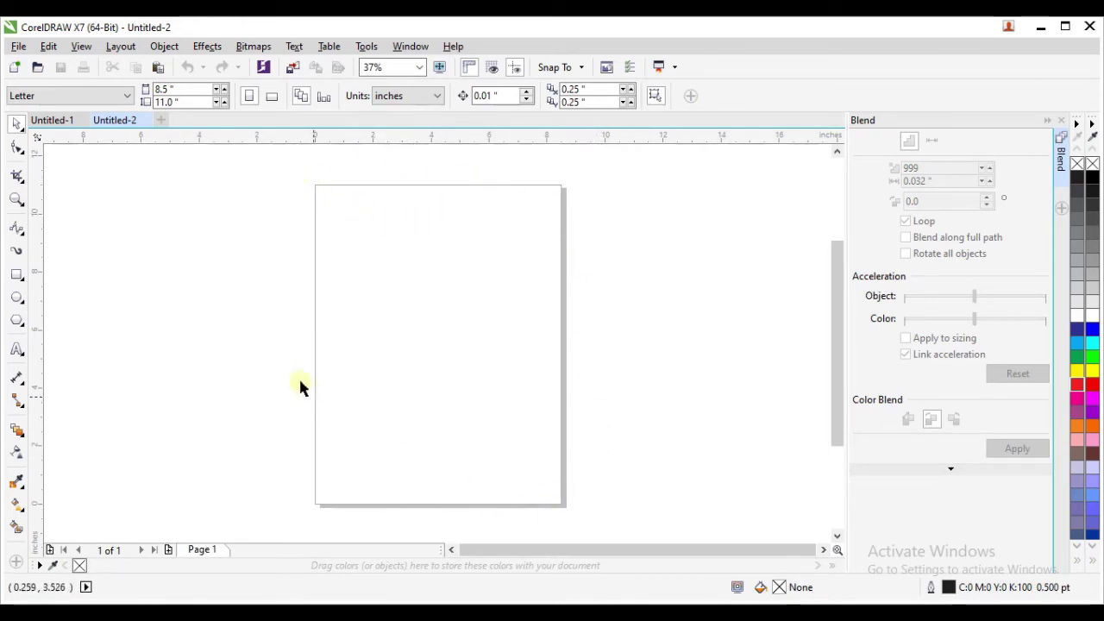
left_click(273, 98)
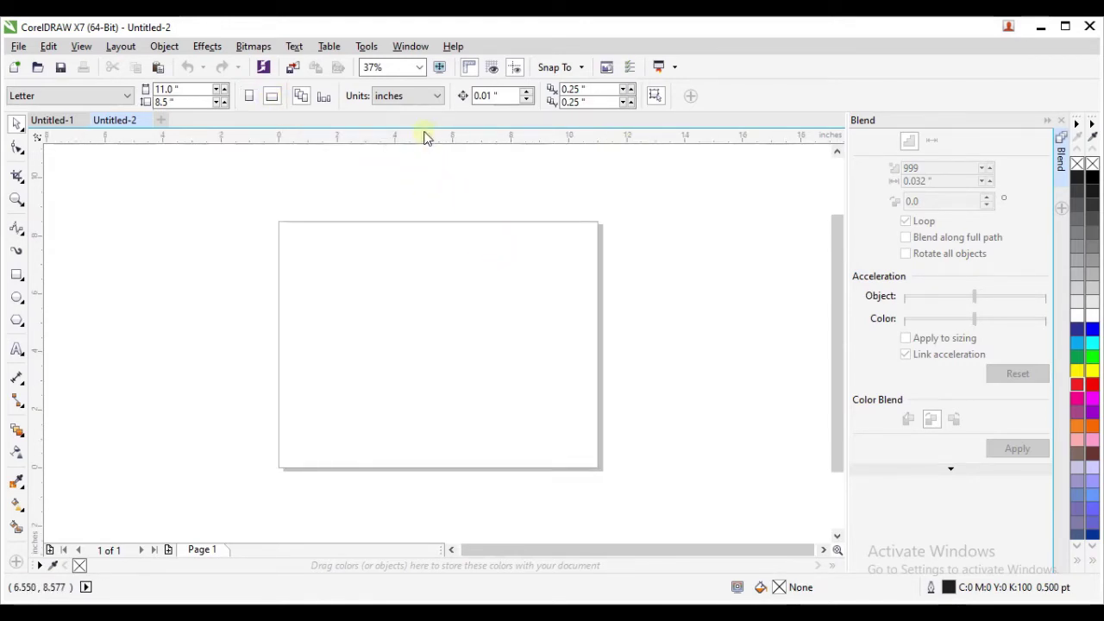
left_click(436, 96)
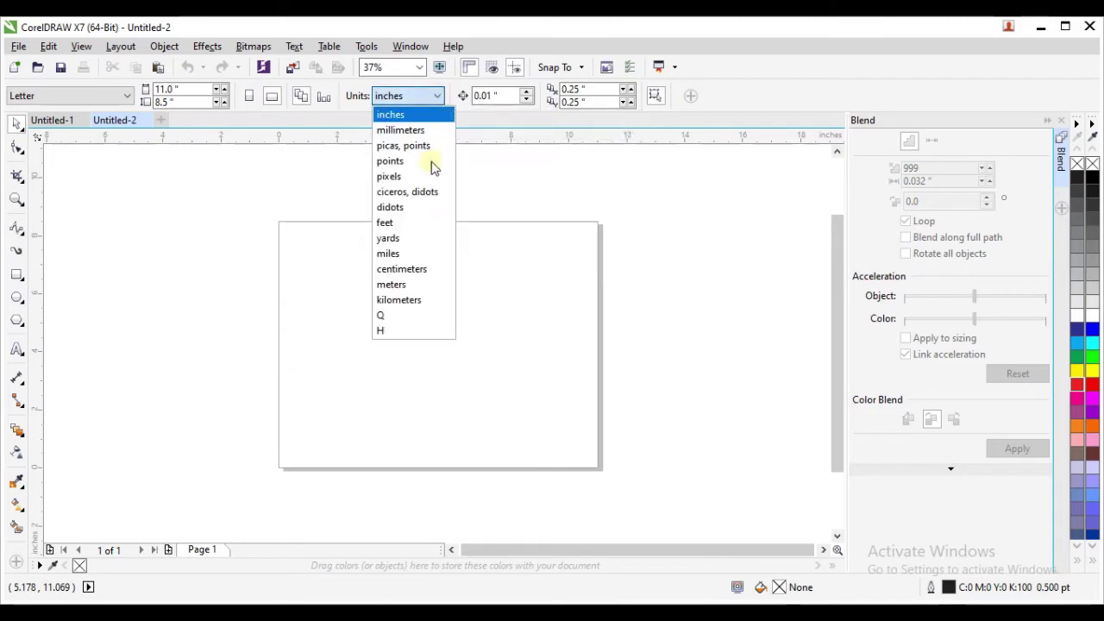
left_click(420, 271)
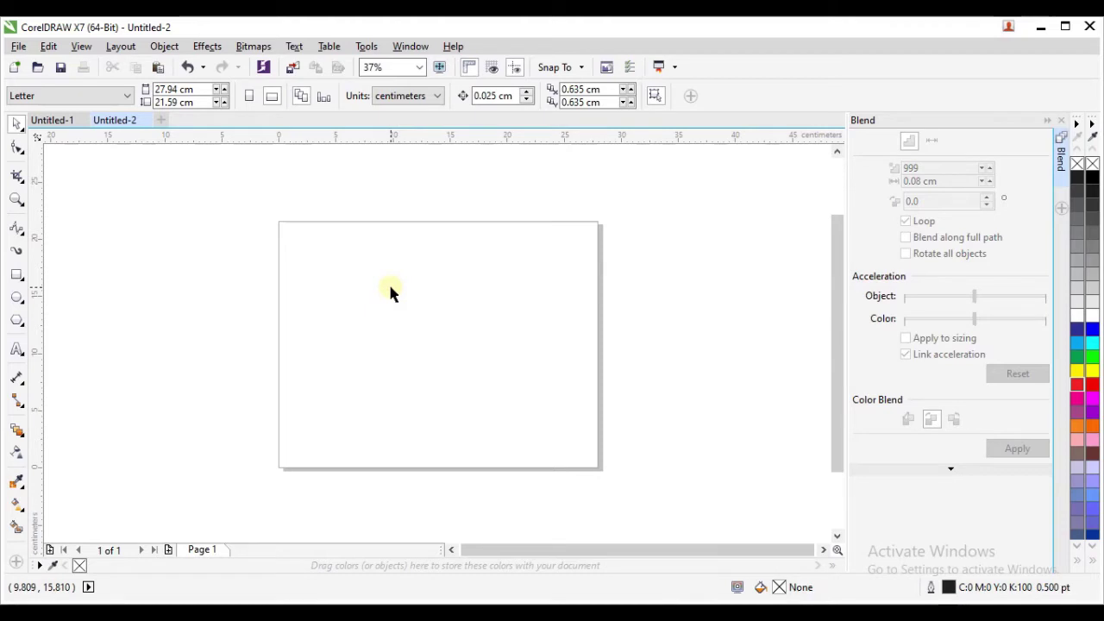
Step: Draw an open B-spline curve with two hanging loops, about 11.9 by 7.6 cm, in the upper-left area of the page
left_click(21, 233)
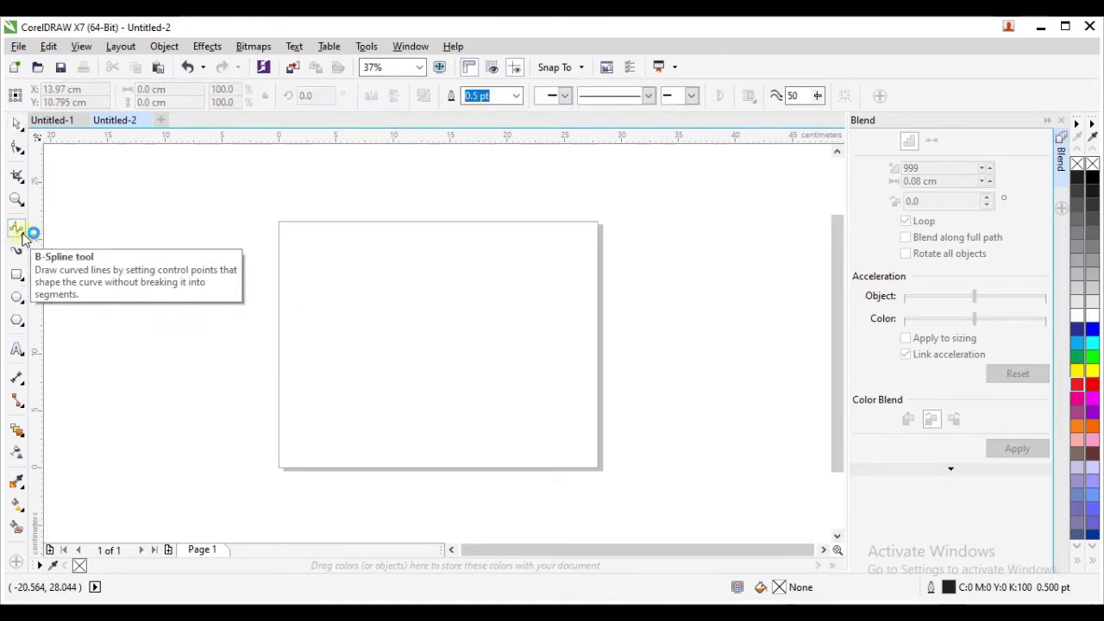
left_click(316, 278)
left_click(349, 295)
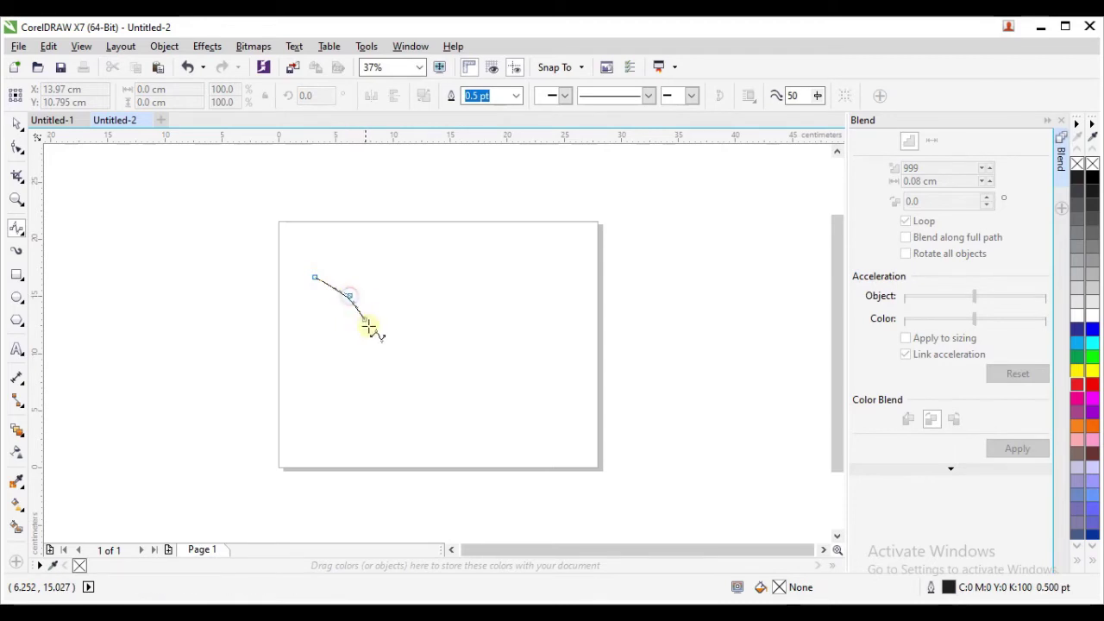
left_click(368, 328)
left_click(352, 364)
left_click(321, 357)
left_click(318, 333)
left_click(325, 311)
left_click(348, 286)
left_click(370, 276)
left_click(396, 278)
left_click(430, 300)
left_click(434, 328)
left_click(429, 354)
left_click(399, 356)
left_click(391, 321)
left_click(397, 295)
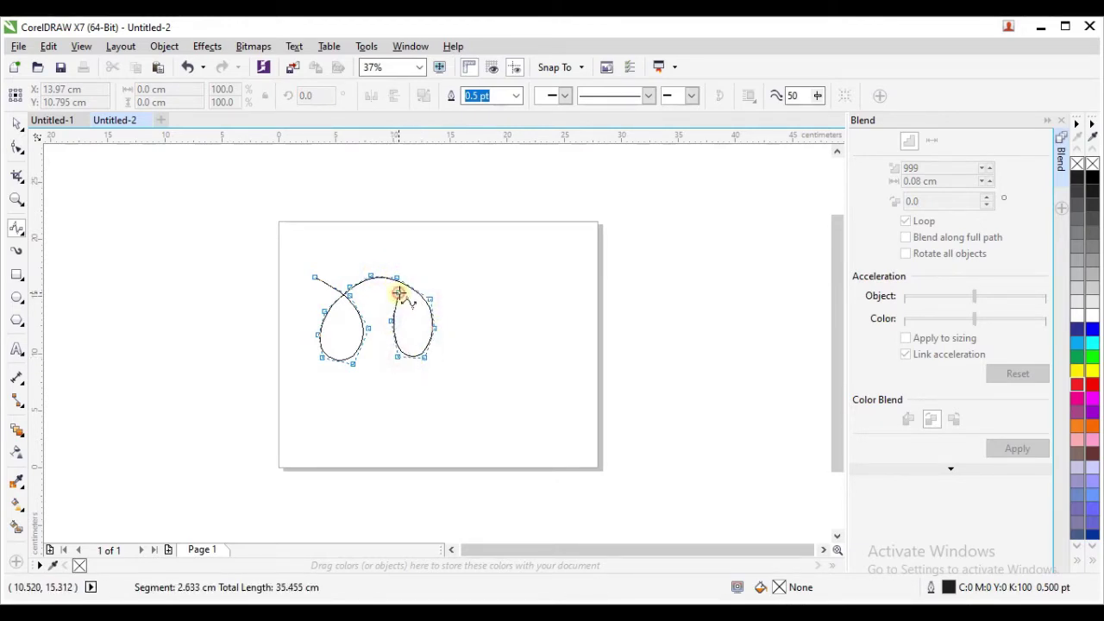
left_click(423, 277)
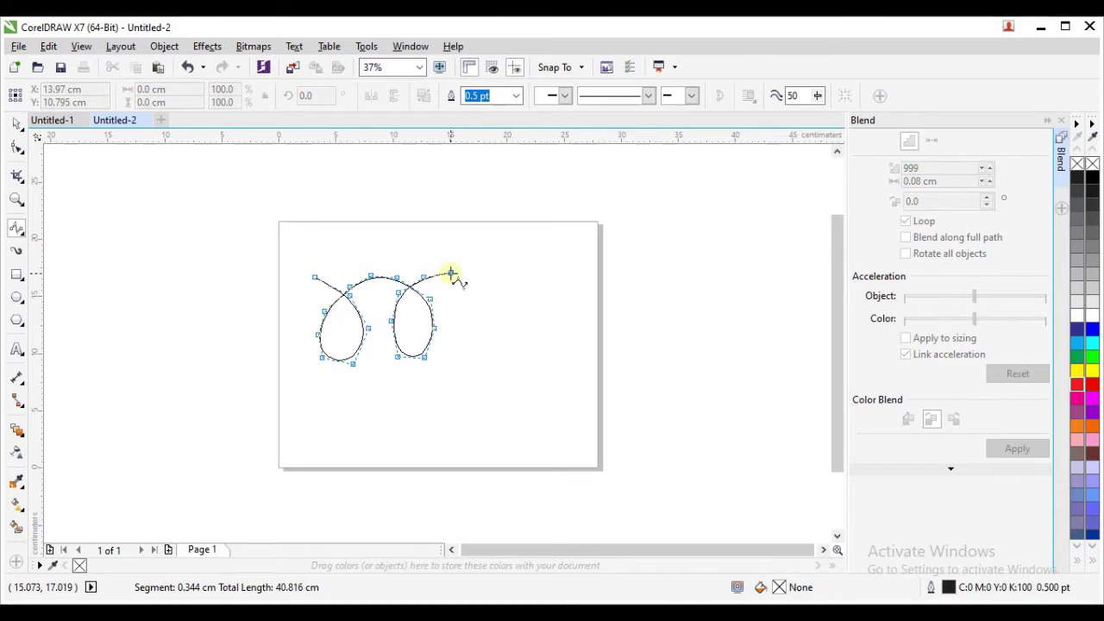
double_click(450, 274)
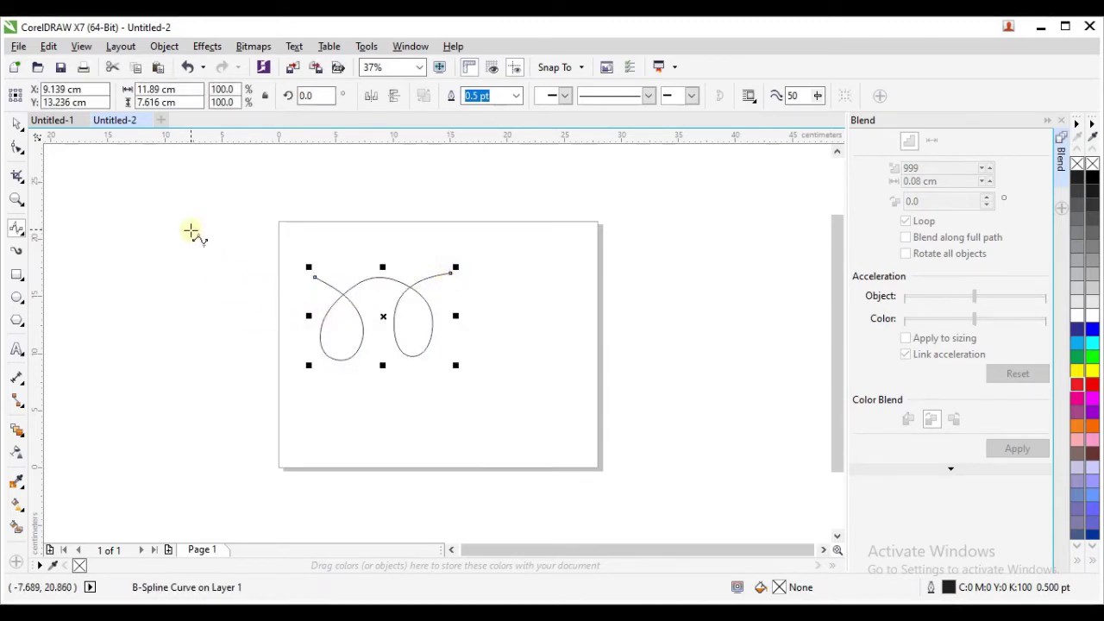
left_click(18, 124)
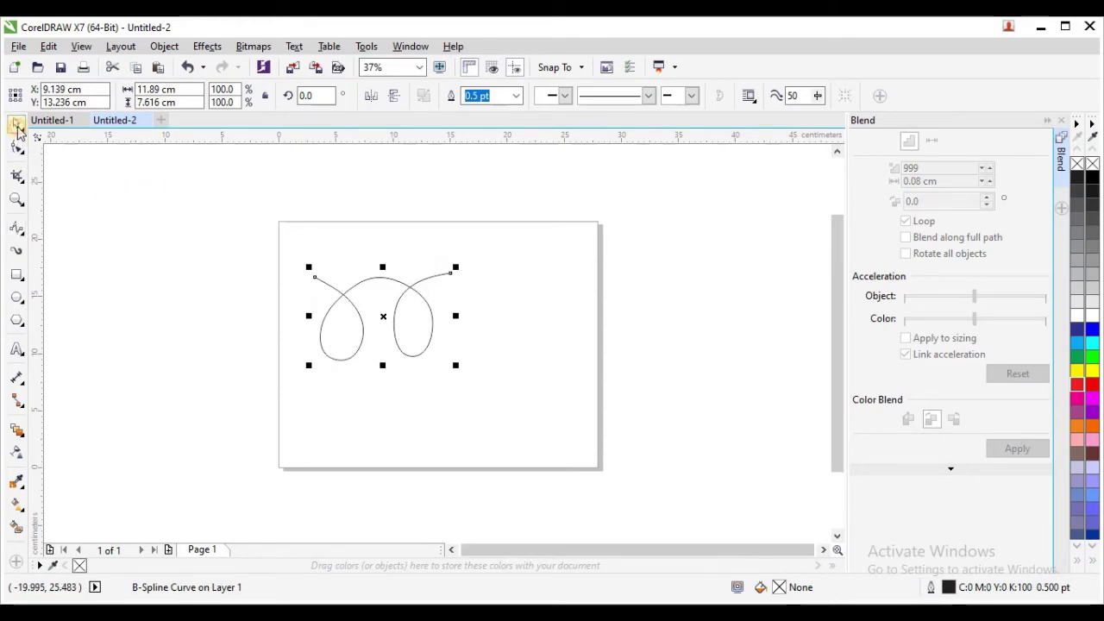
left_click(527, 306)
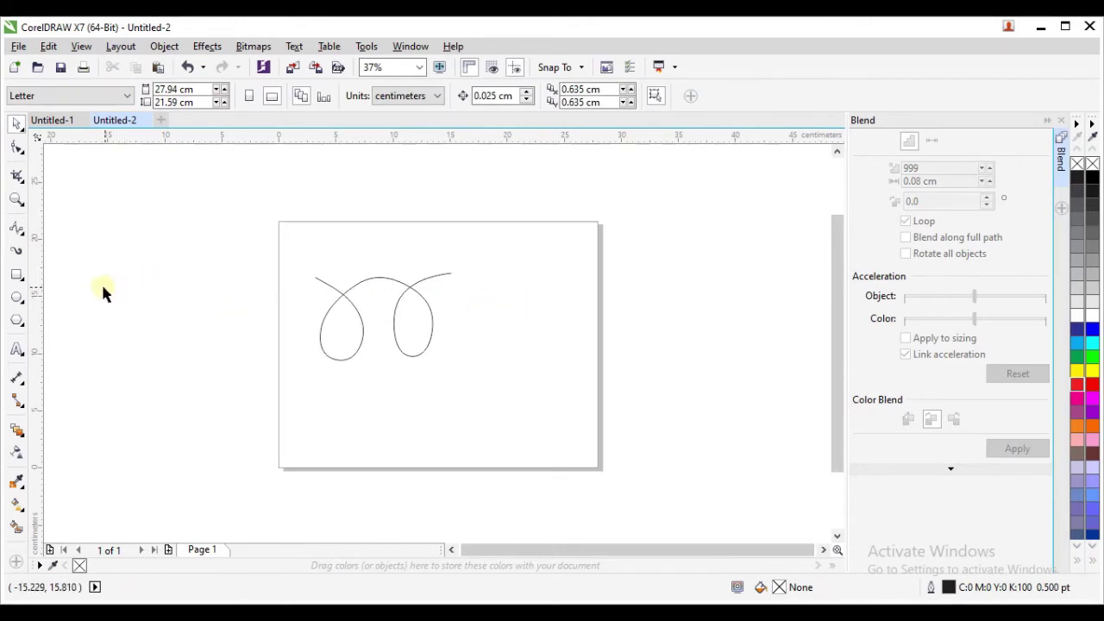
Step: Draw a circle about 1.28 cm in diameter below the looping curve, near the page's lower-left corner
left_click(18, 301)
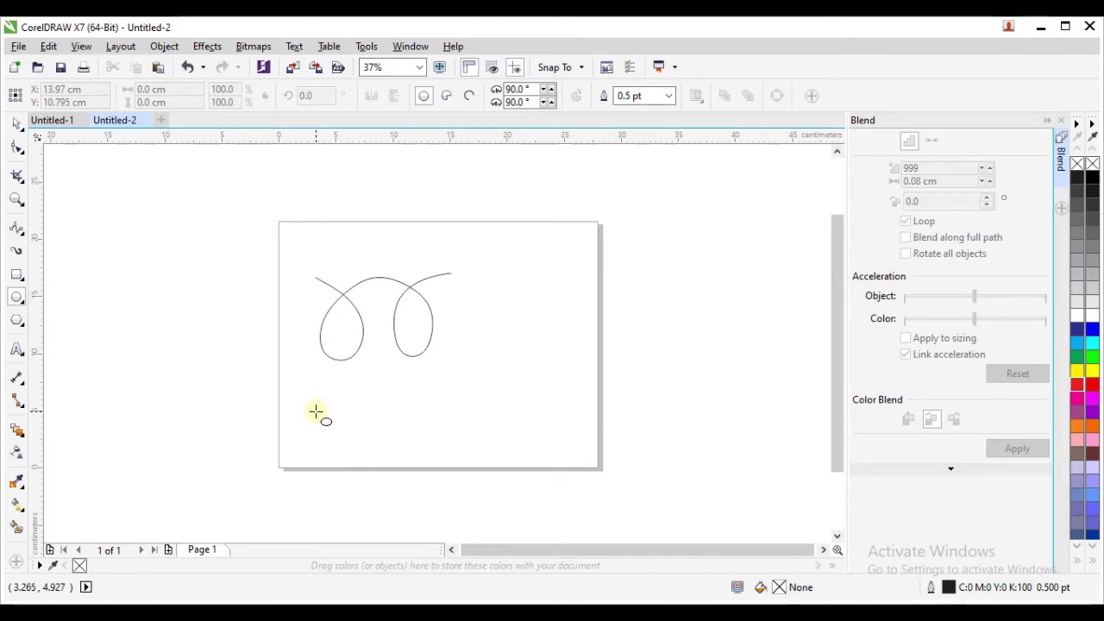
left_click_drag(321, 417, 332, 429)
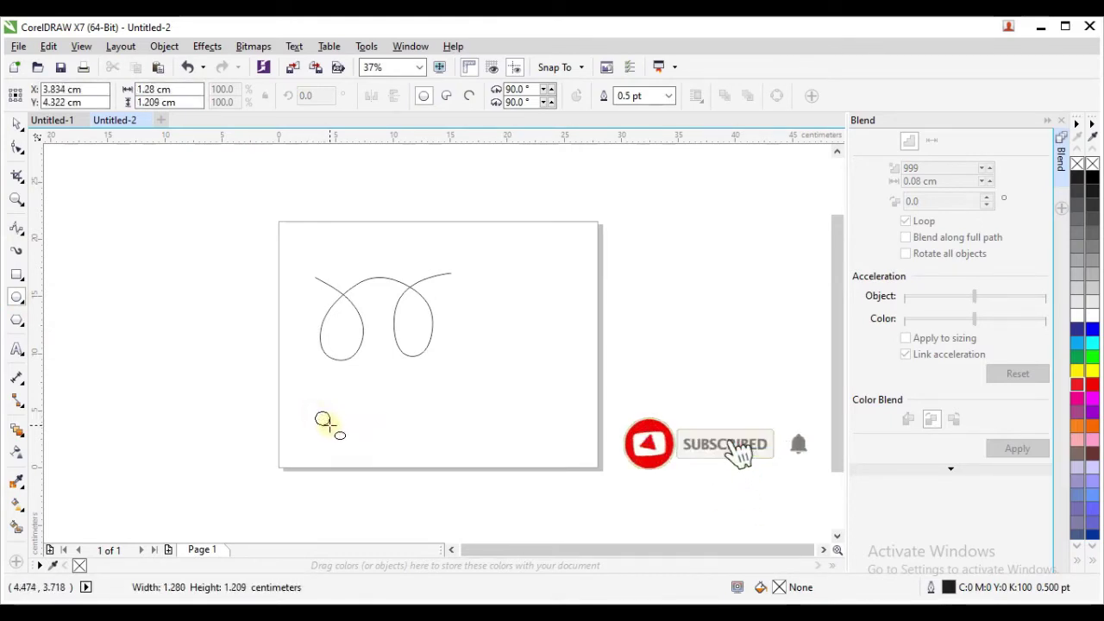
left_click_drag(329, 426, 324, 423)
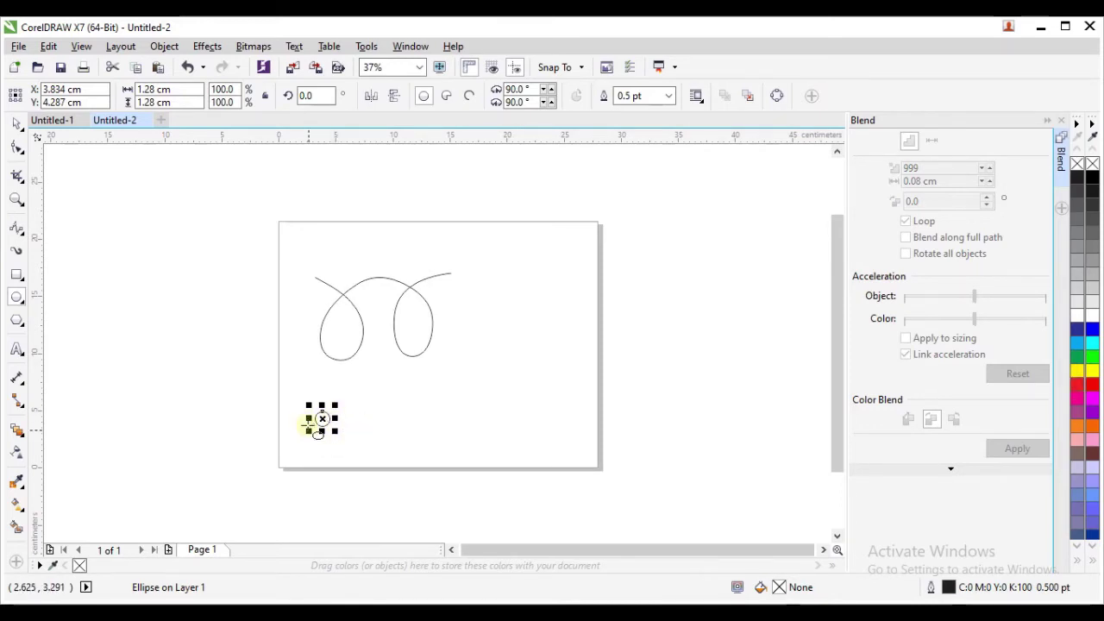
Step: Apply a linear fountain fill to the small circle and sample yellow (#FFFF00) from the palette as its end color
left_click(17, 507)
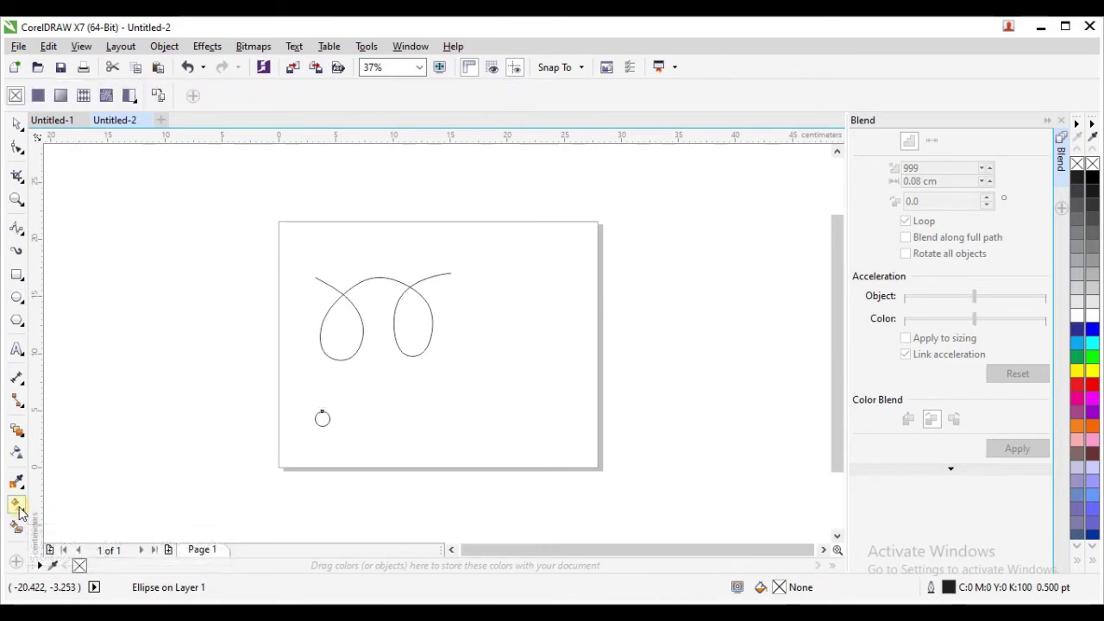
left_click(60, 97)
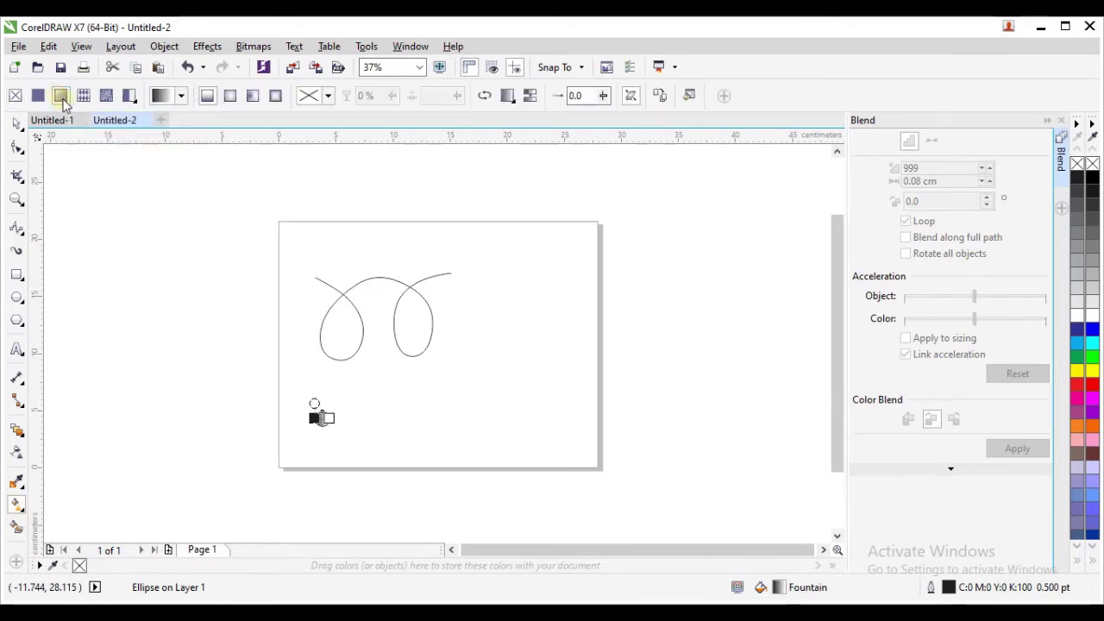
scroll(314, 417, "up", 3)
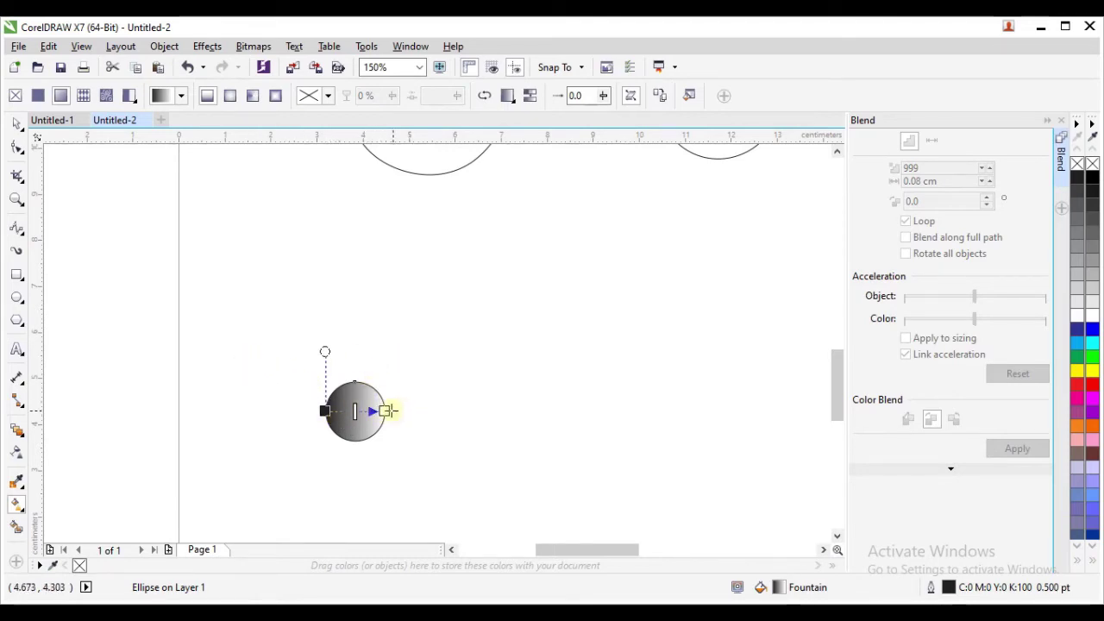
left_click(384, 411)
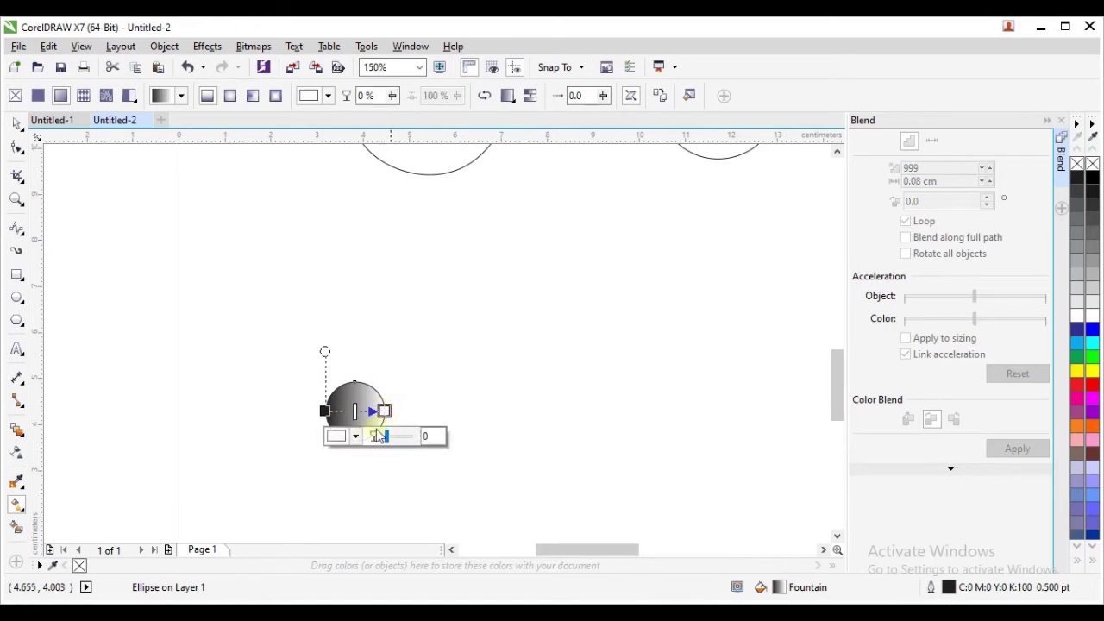
left_click(355, 437)
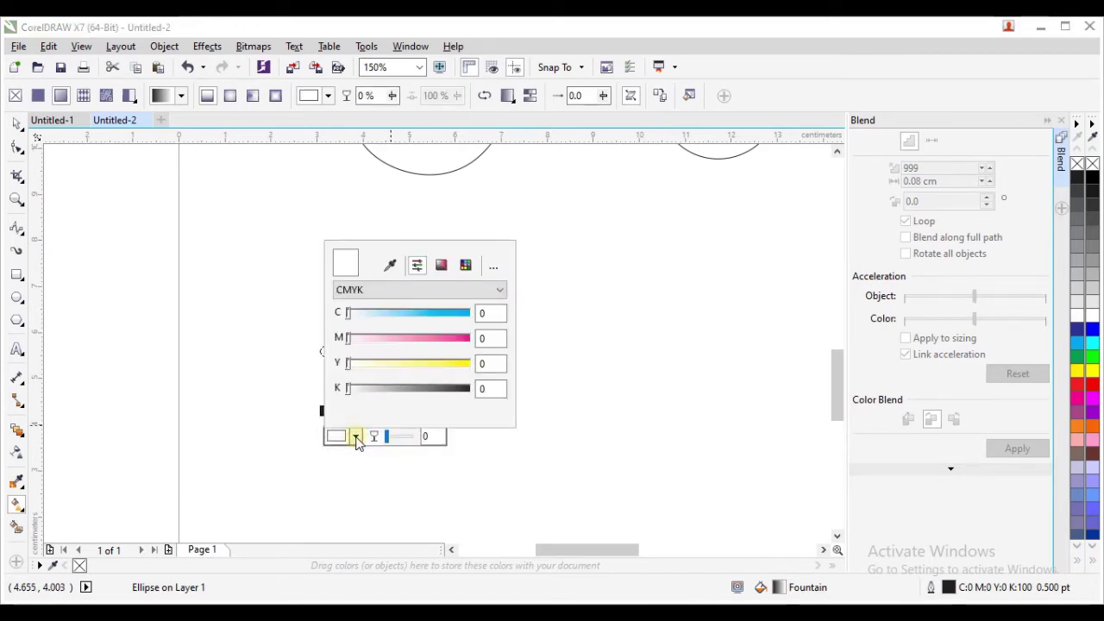
left_click(393, 264)
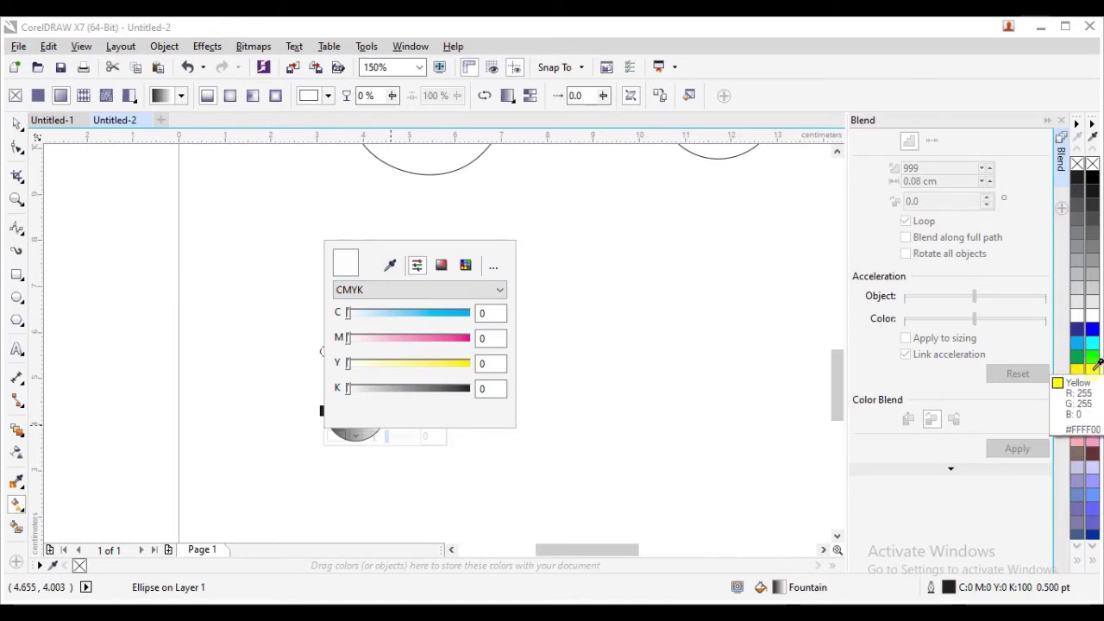
left_click(1093, 368)
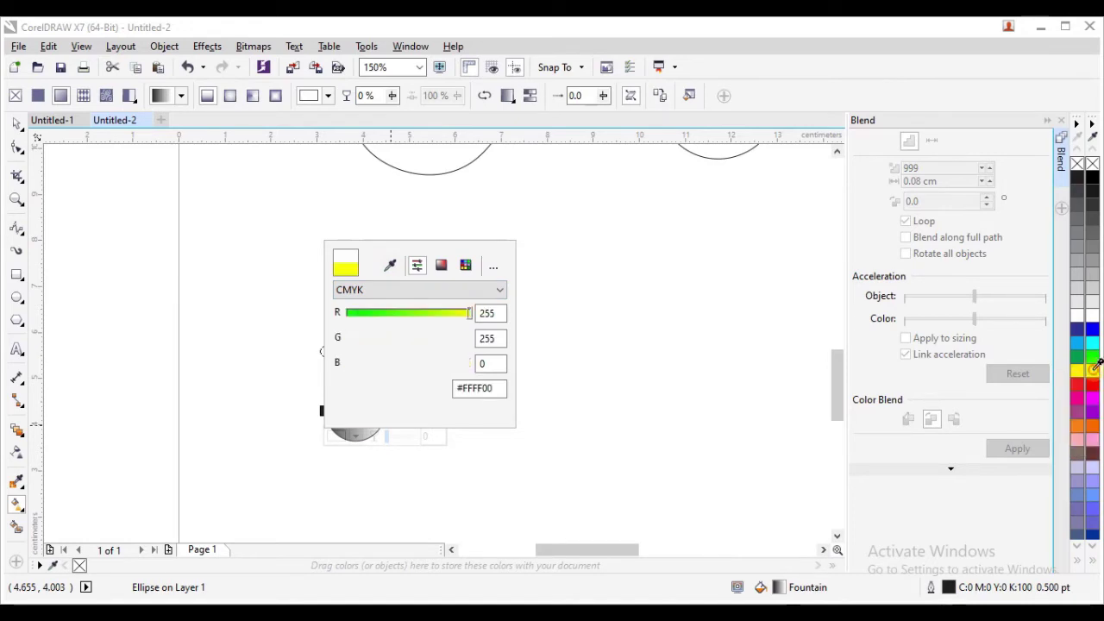
left_click(574, 328)
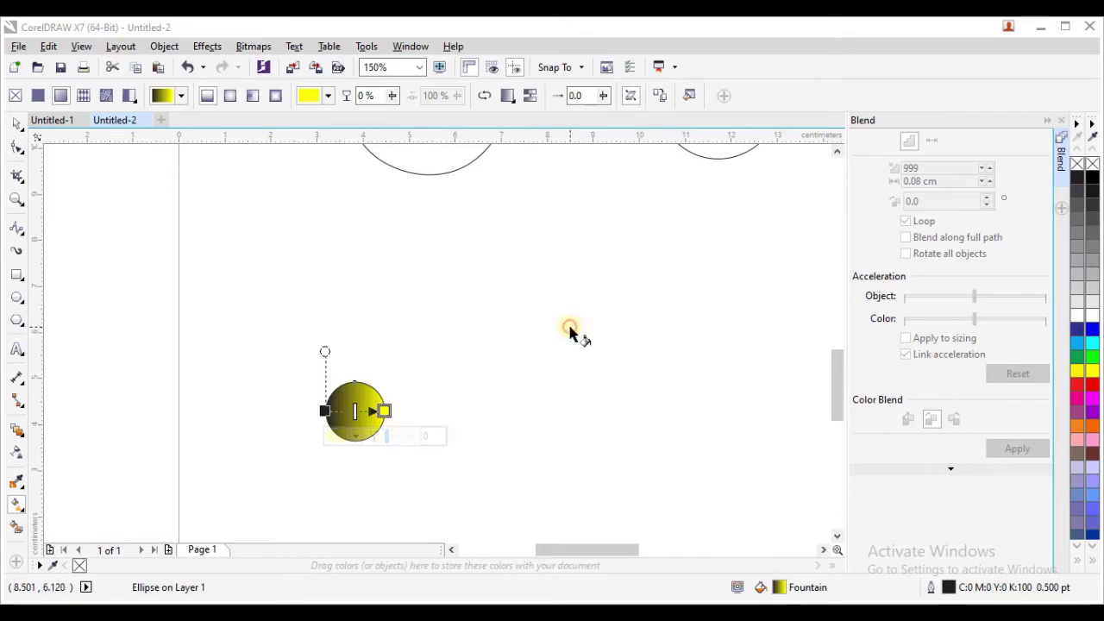
Step: Sample red from the palette as the start color of the circle's fountain fill
left_click(324, 411)
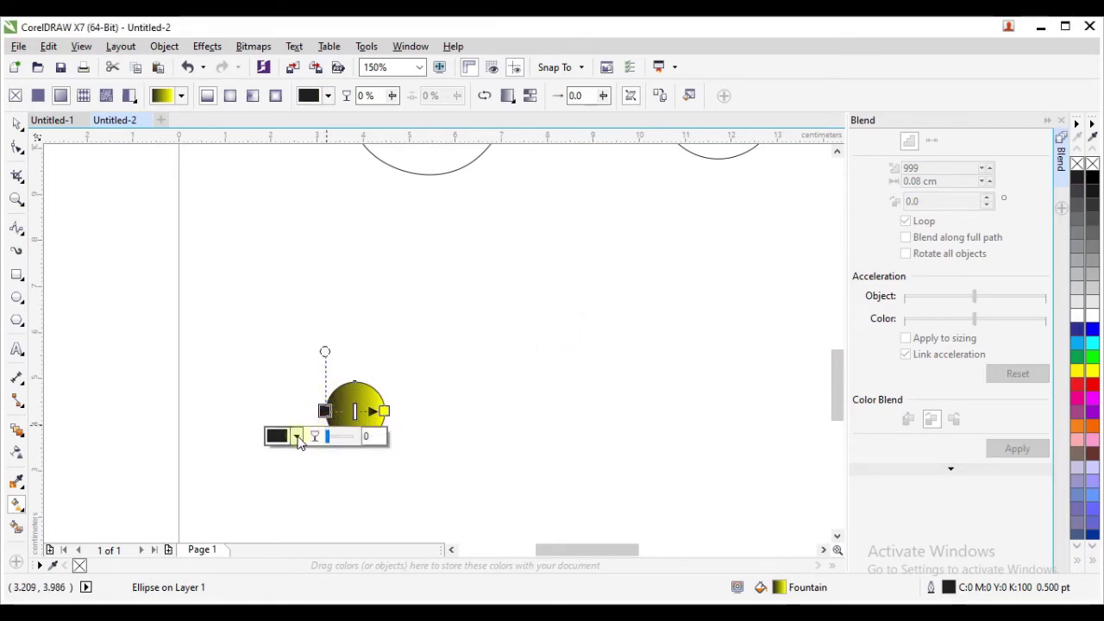
left_click(297, 437)
left_click(329, 268)
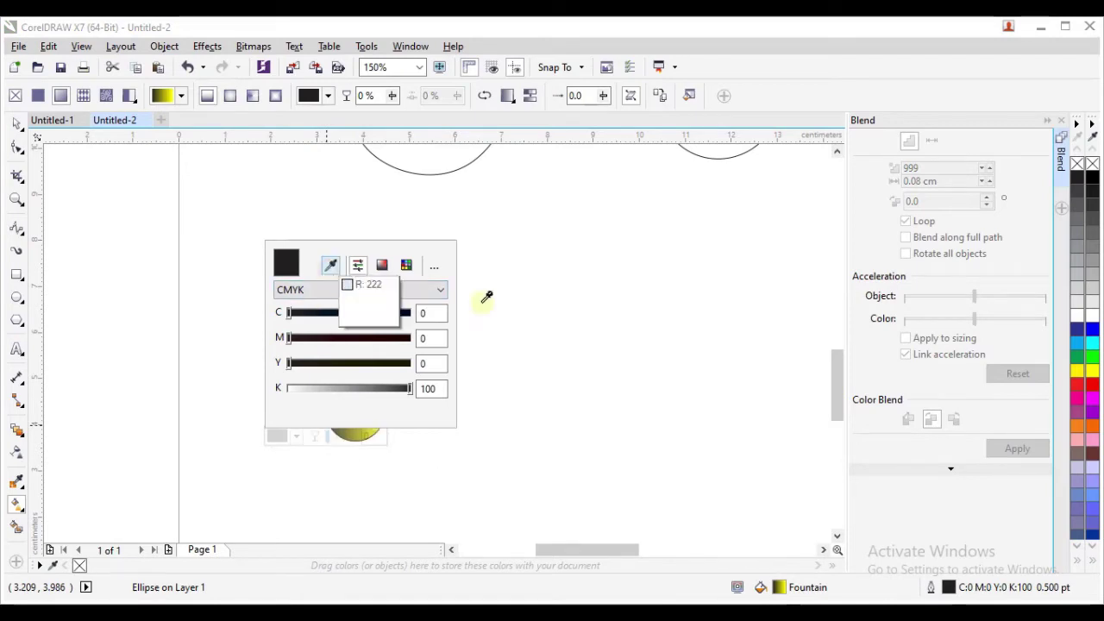
left_click(1095, 379)
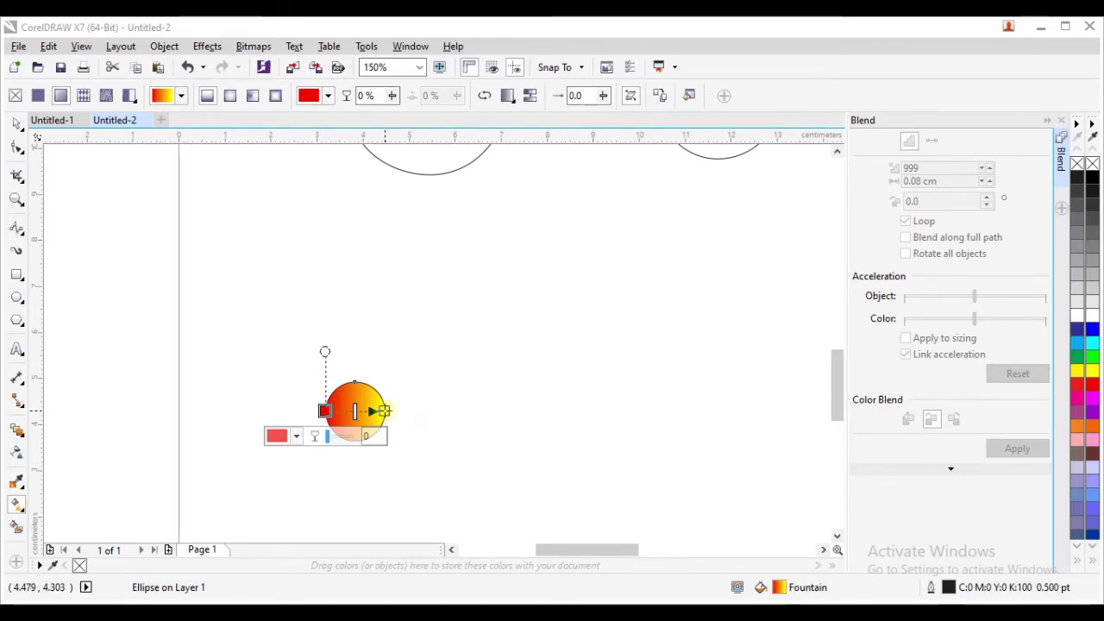
Step: Reorient the circle's fountain fill to run vertically, with red at the top and yellow at the bottom edge
left_click(384, 410)
left_click_drag(343, 438, 324, 447)
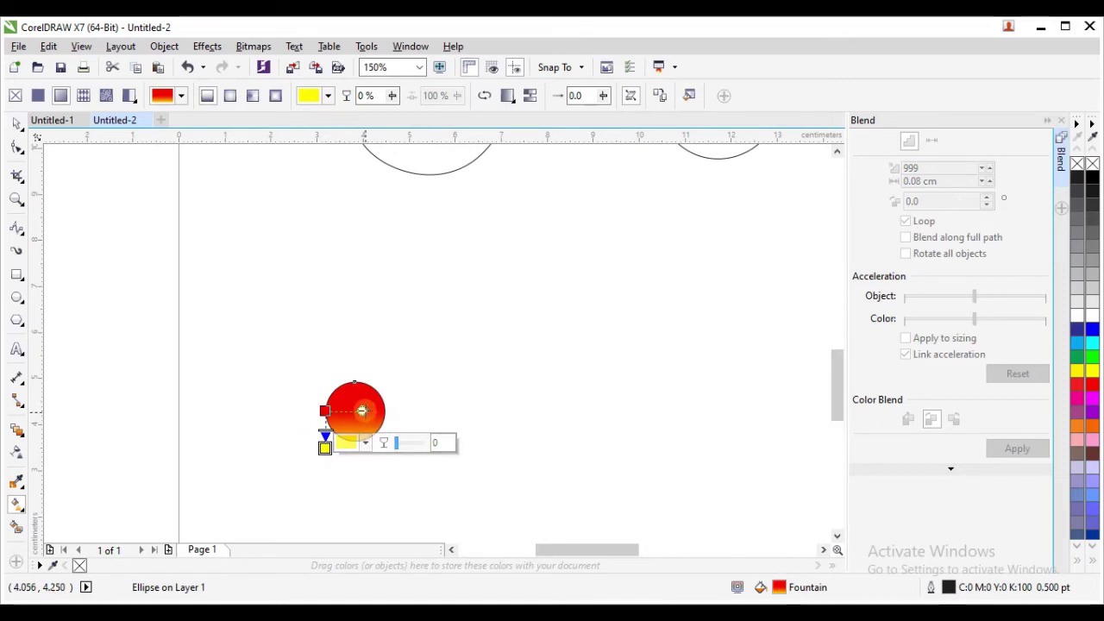
left_click(363, 413)
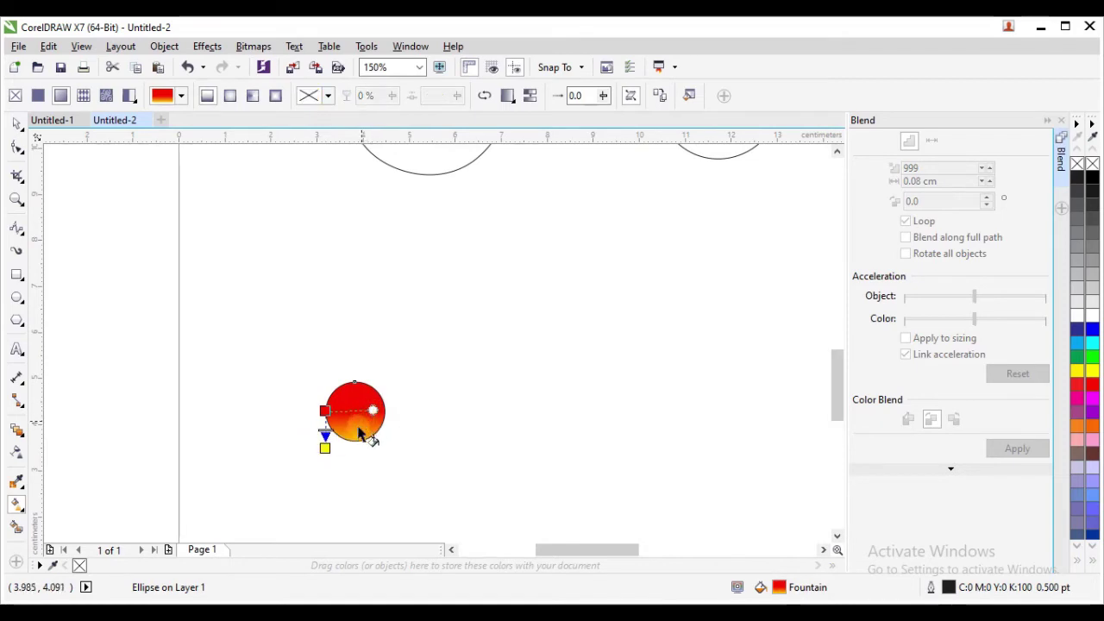
left_click(326, 445)
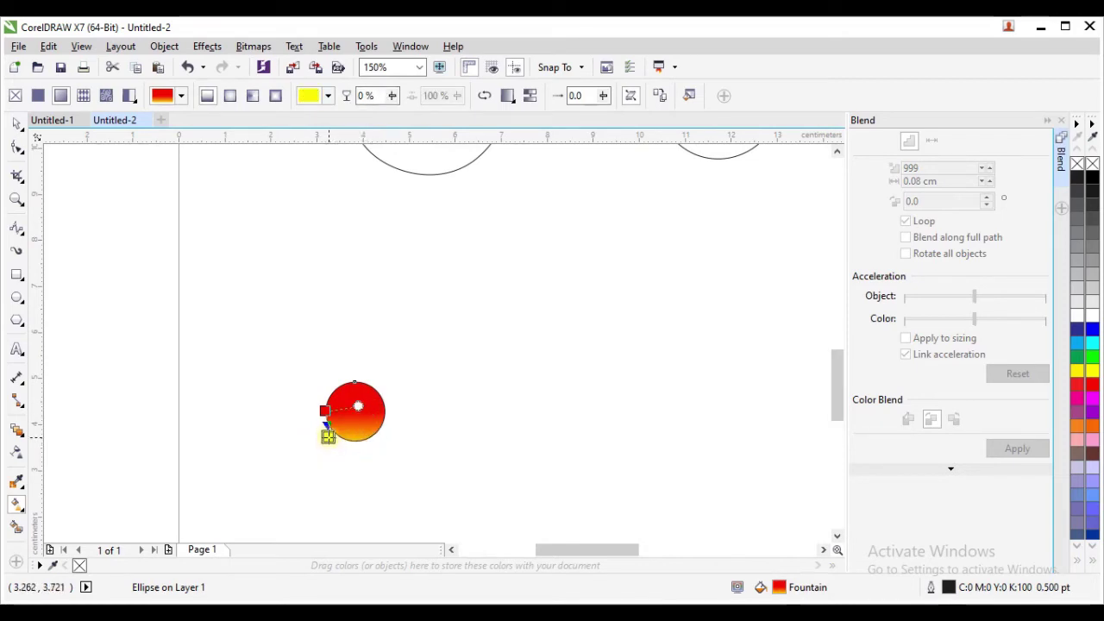
left_click_drag(325, 438, 332, 404)
key("ctrl+z")
left_click(327, 398)
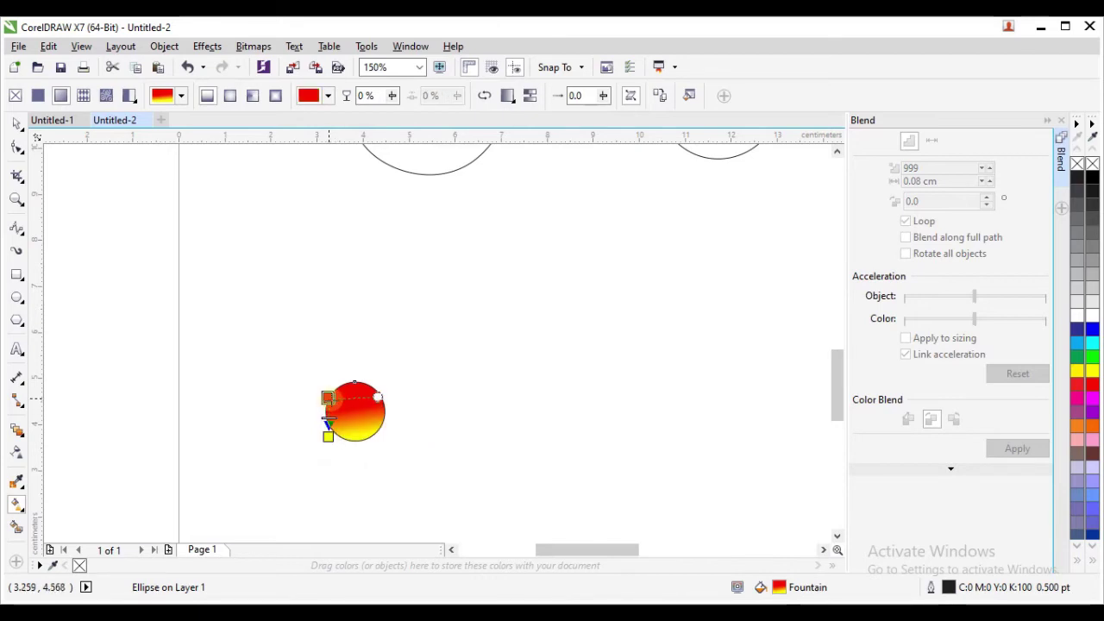
Step: Shift the red start point of the circle's fountain fill slightly downward and remove the circle's outline
left_click_drag(328, 398, 325, 411)
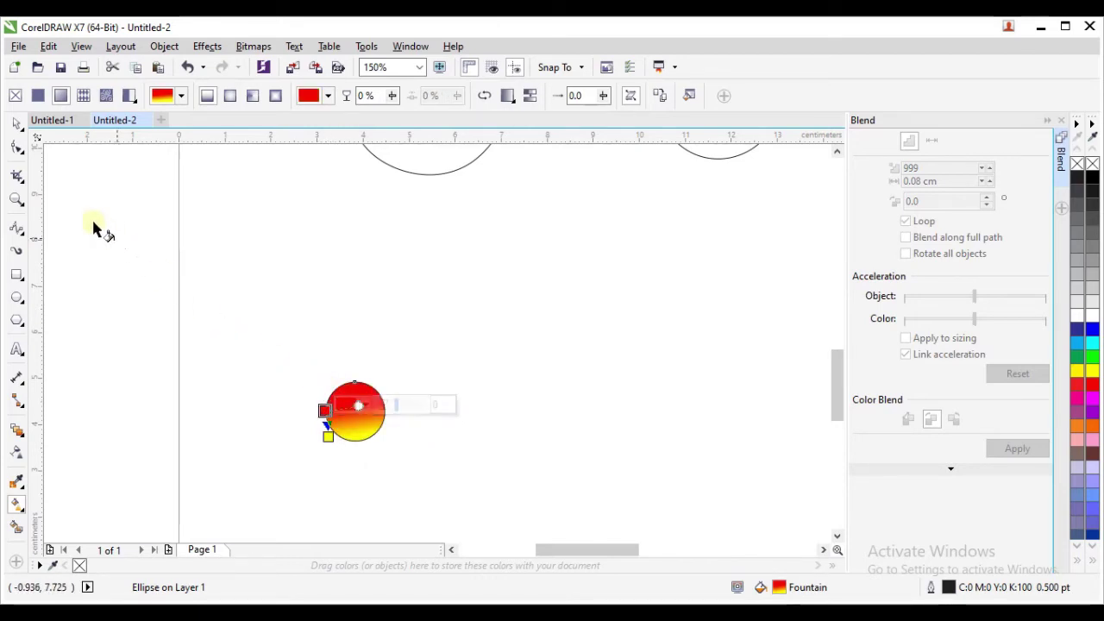
left_click(17, 125)
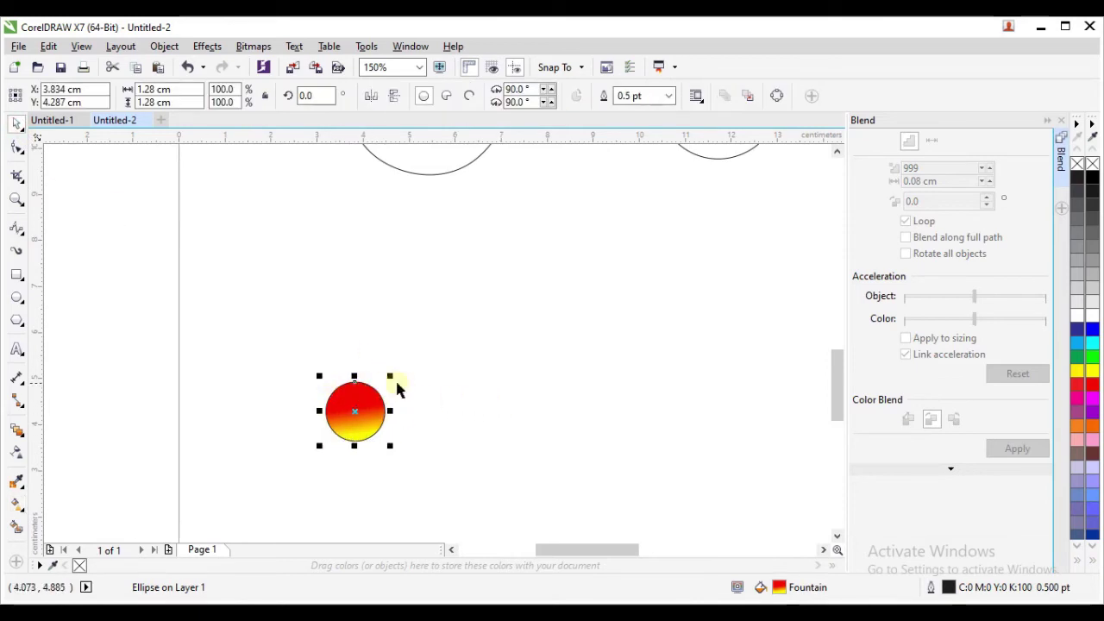
right_click(1093, 164)
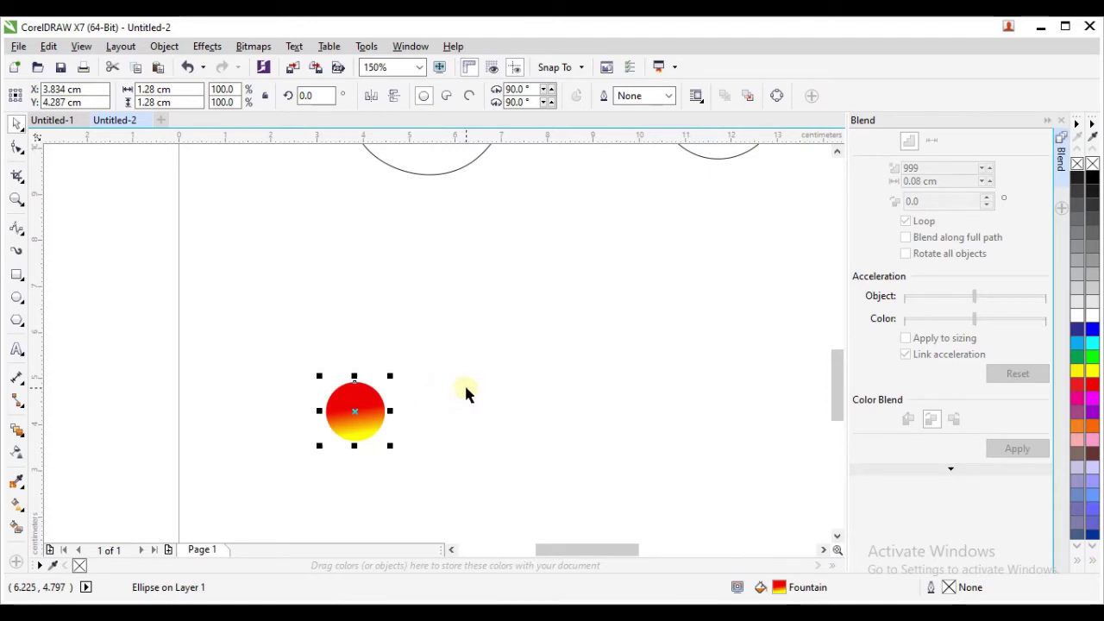
Step: Duplicate the gradient circle by copy and paste and move the duplicate about 10 cm horizontally to its right
scroll(493, 388, "down", 2)
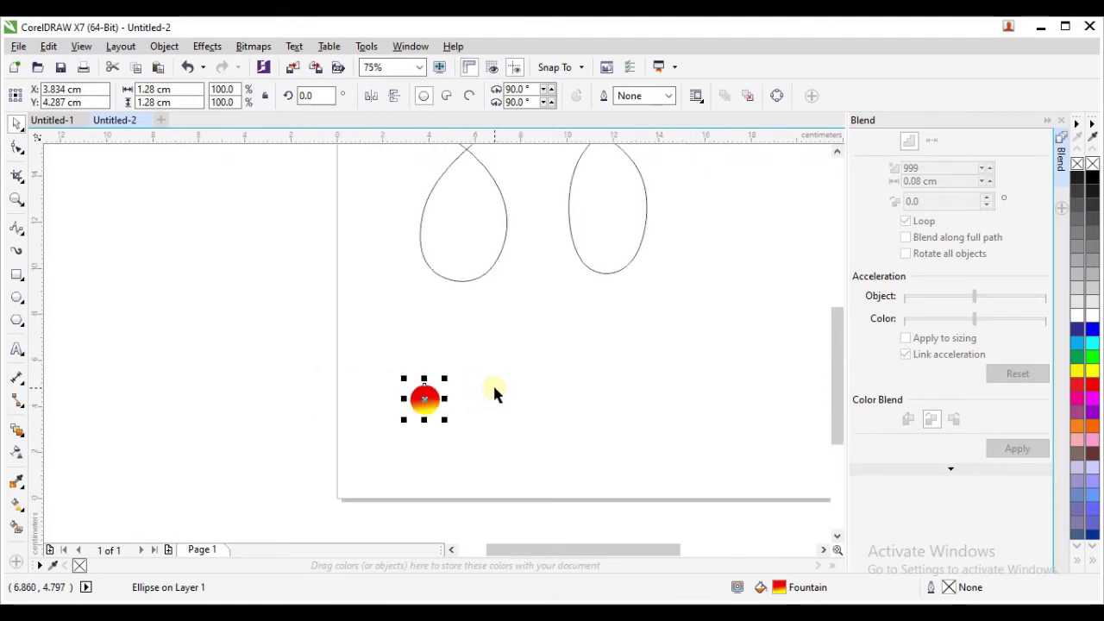
right_click(425, 400)
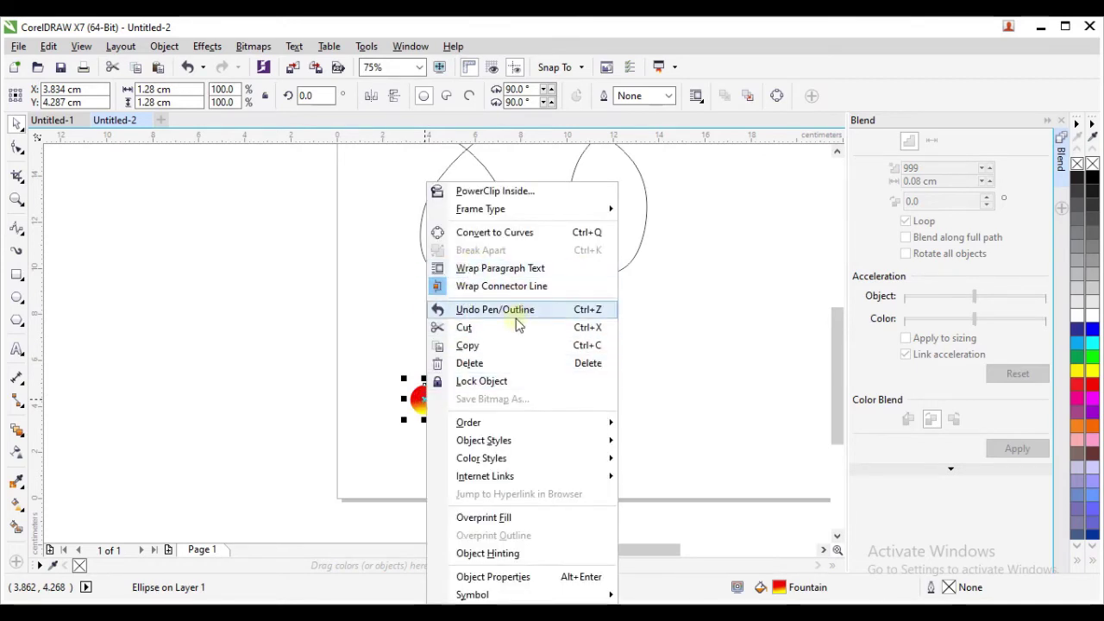
left_click(480, 346)
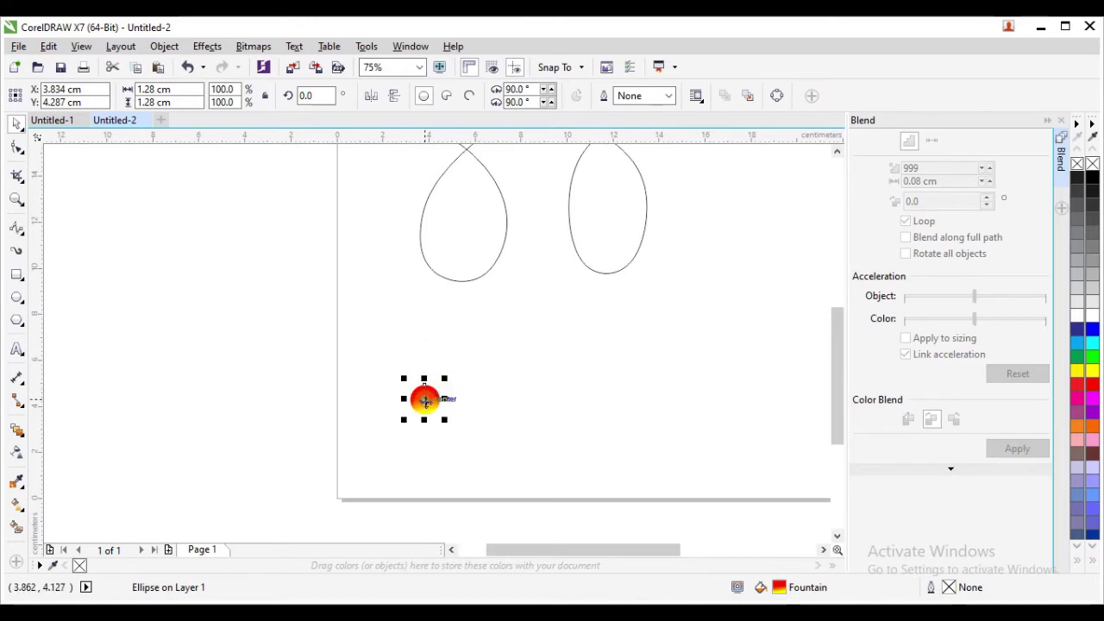
left_click(508, 390)
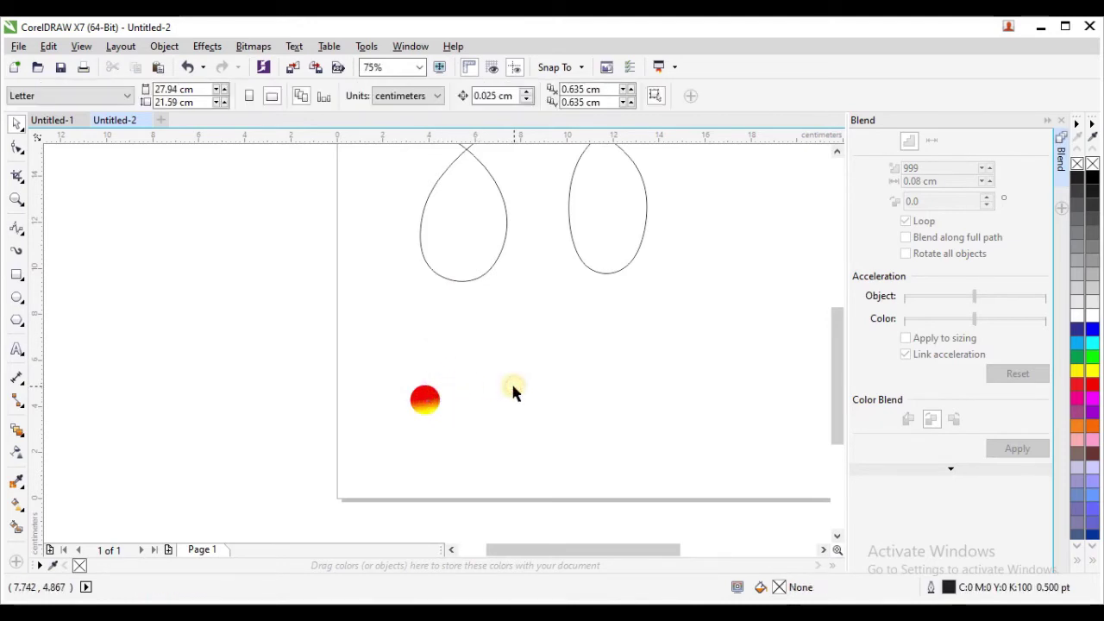
right_click(515, 390)
left_click(556, 492)
left_click(438, 402)
left_click(424, 398)
left_click_drag(423, 398, 658, 391)
left_click(552, 340)
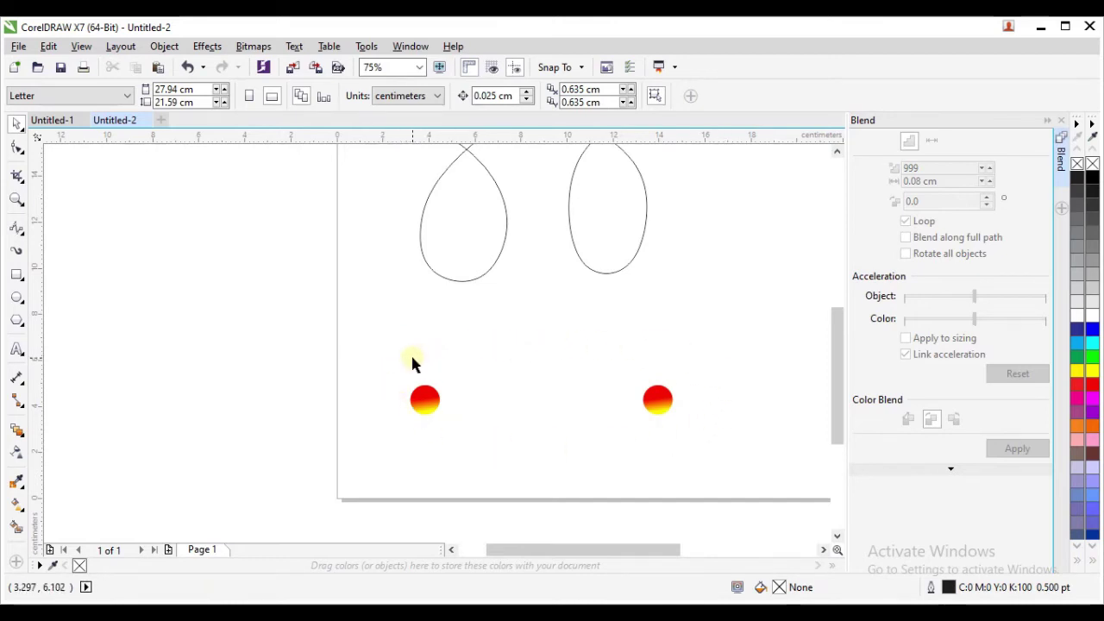
Step: Select both gradient circles and apply a Blend with 20 steps between them
left_click_drag(391, 362, 698, 444)
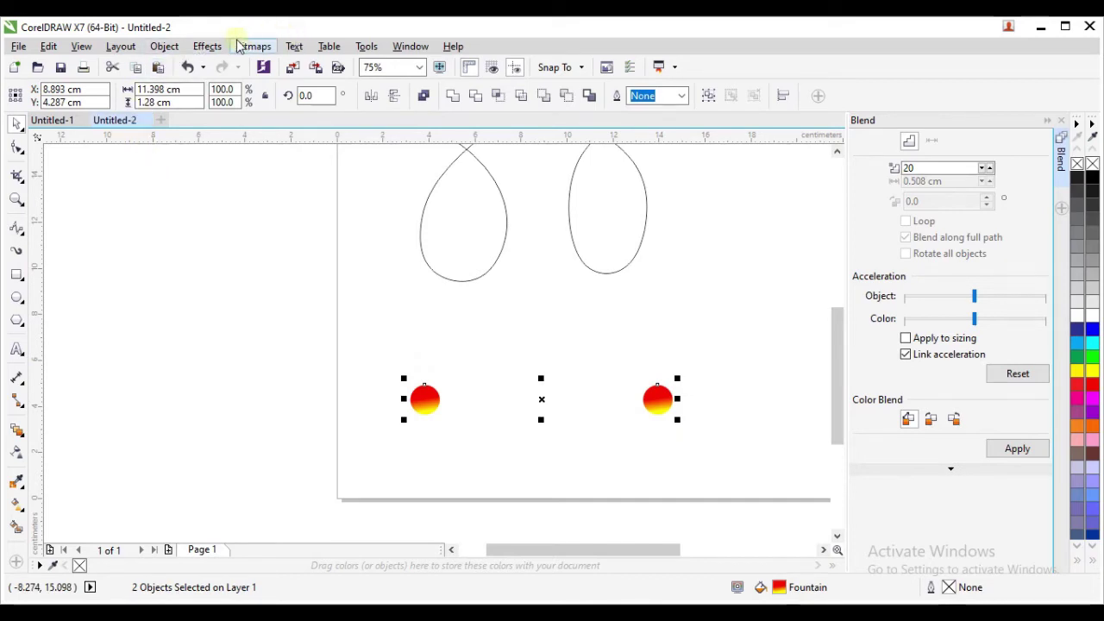
left_click(208, 49)
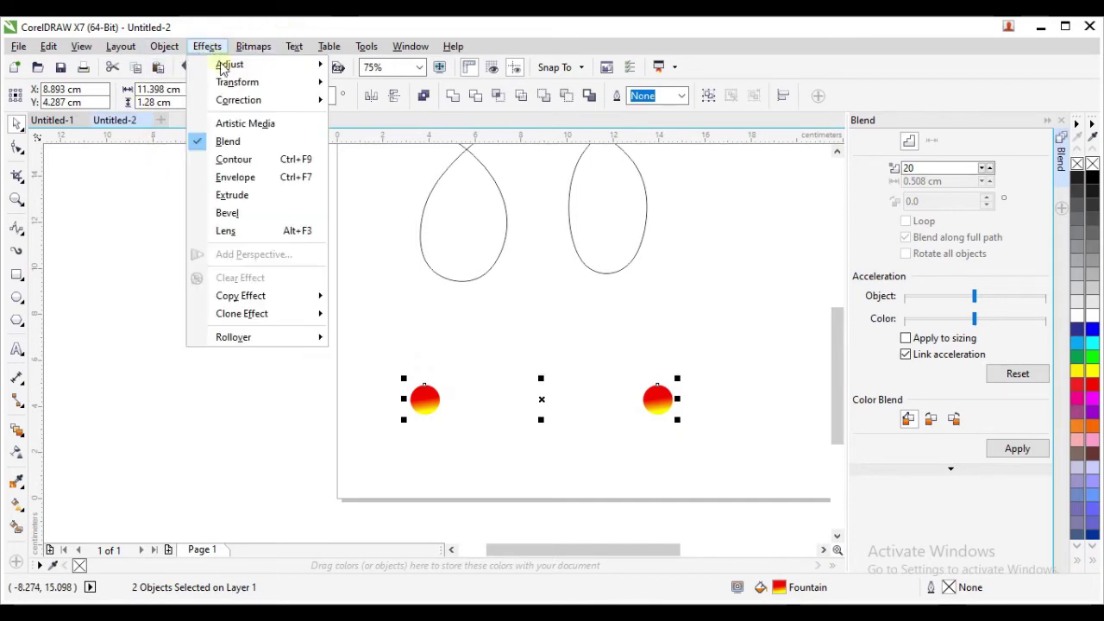
left_click(226, 142)
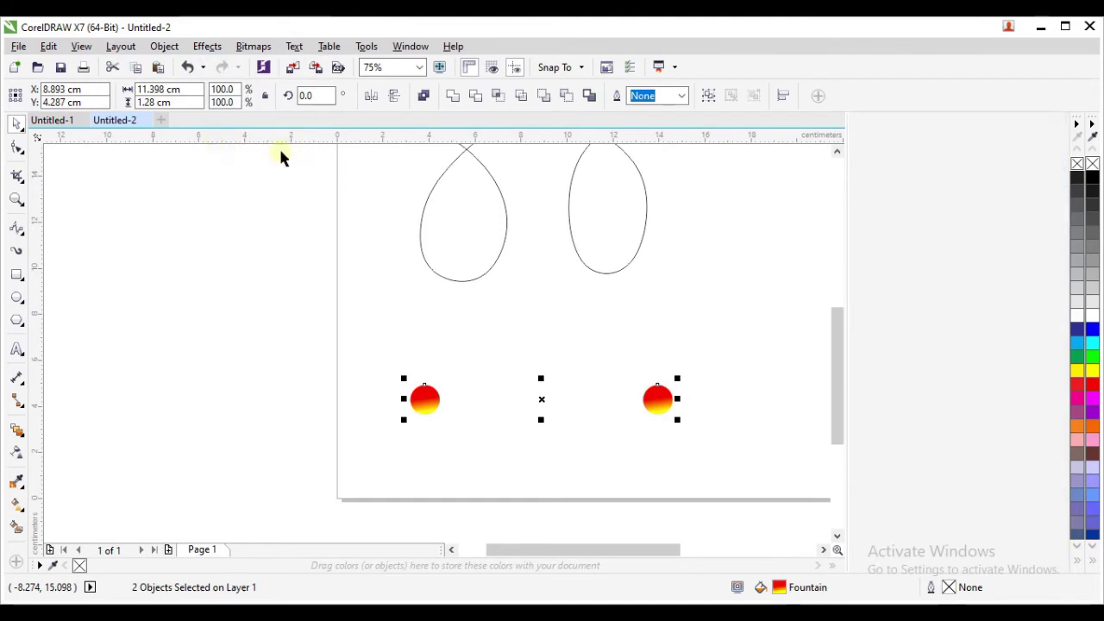
left_click(208, 47)
left_click(228, 141)
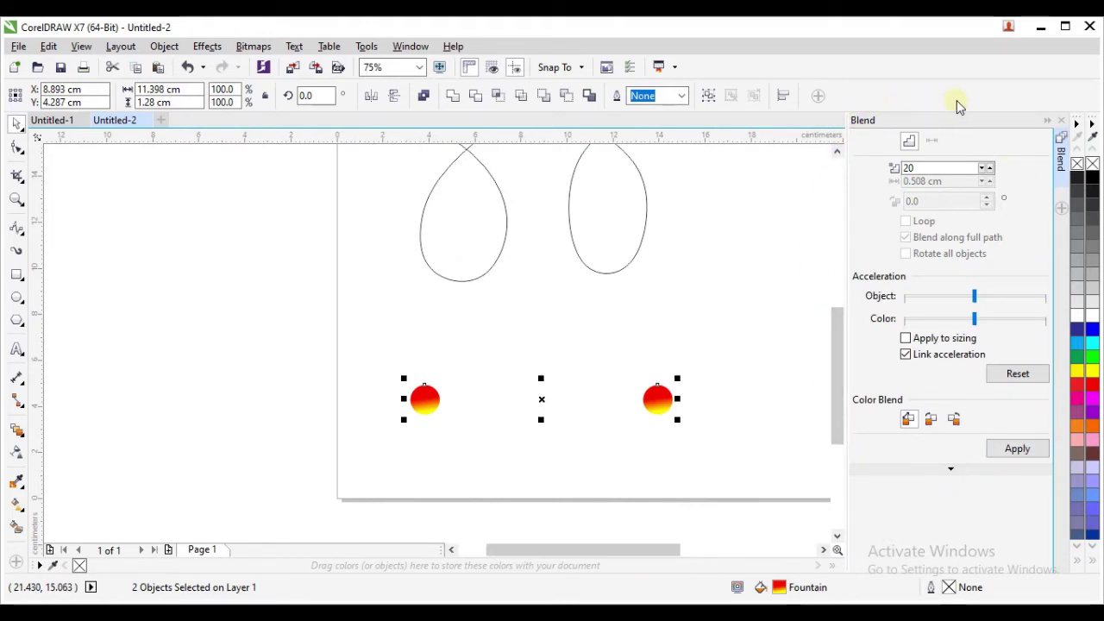
left_click(1009, 449)
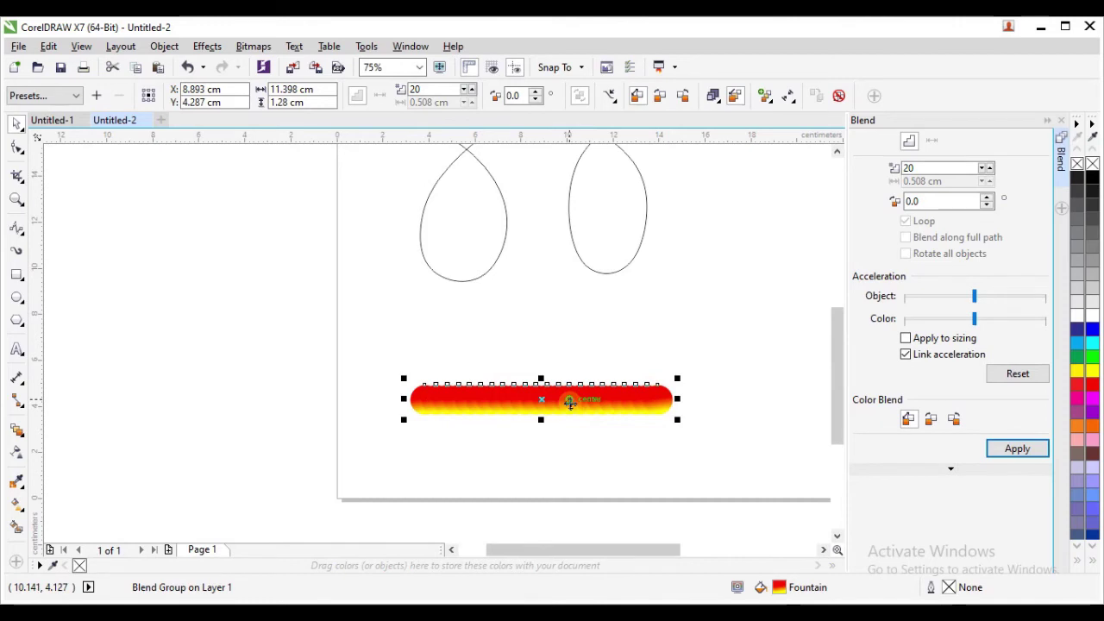
Step: Set the number of blend steps between the two circles to 10 and apply the change
double_click(916, 168)
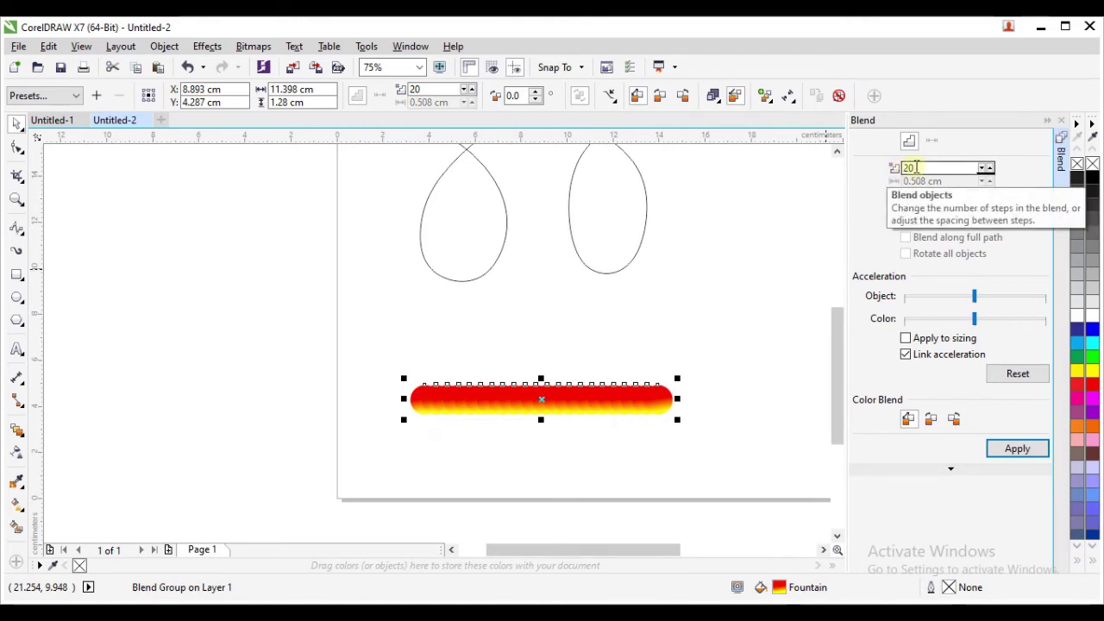
left_click(945, 167)
left_click_drag(923, 167, 880, 169)
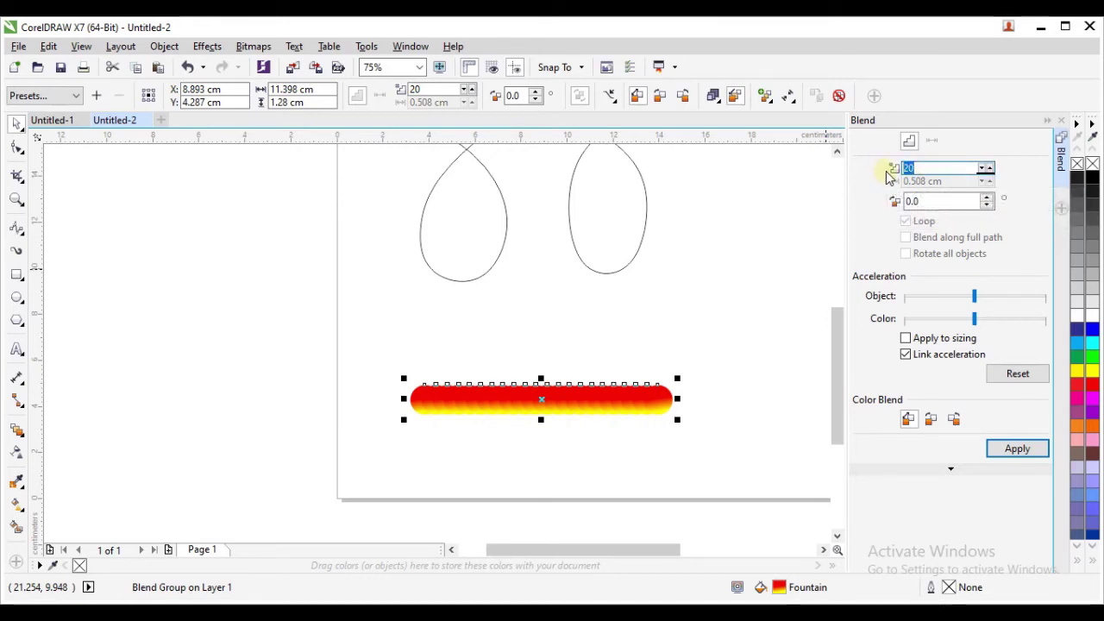
type("10")
left_click(1024, 455)
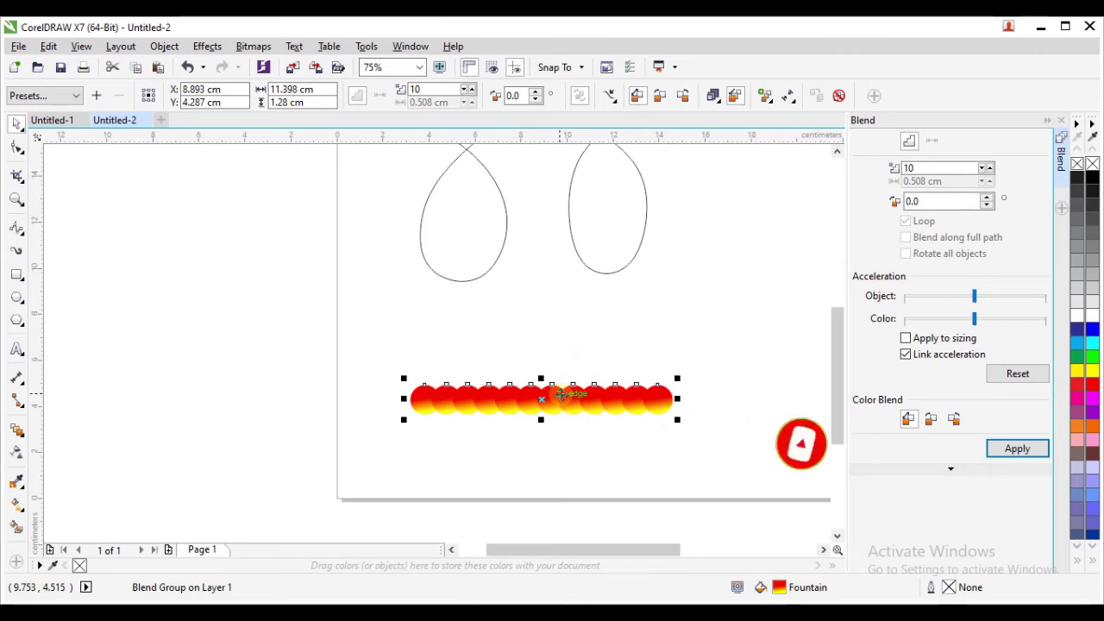
Step: Assign the looping curve as the new path for the circle blend
left_click(836, 152)
left_click(836, 152)
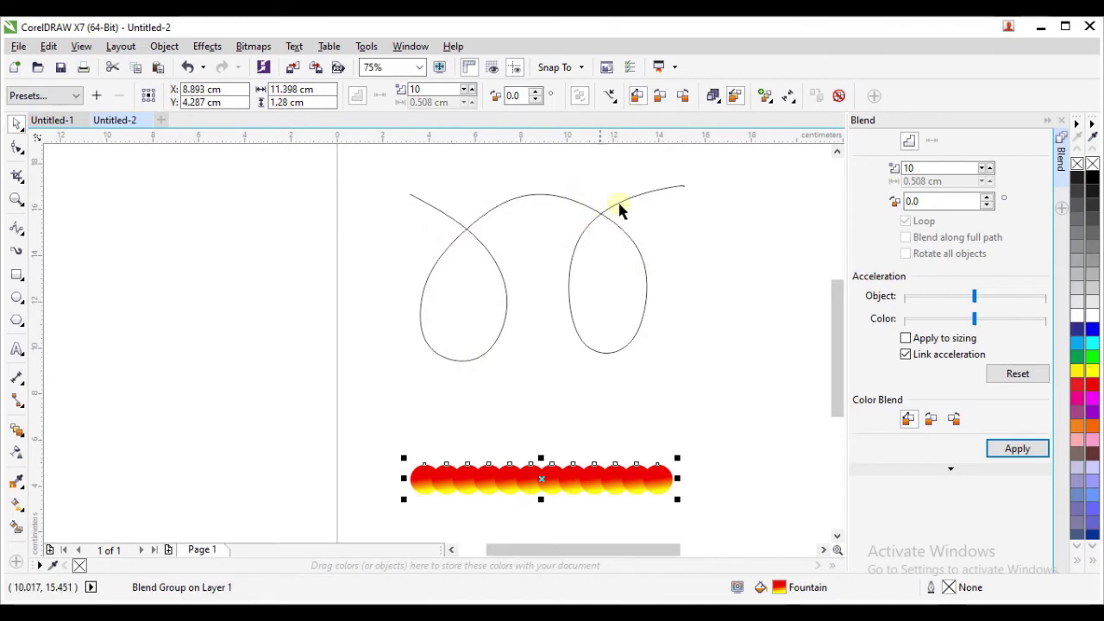
left_click(609, 97)
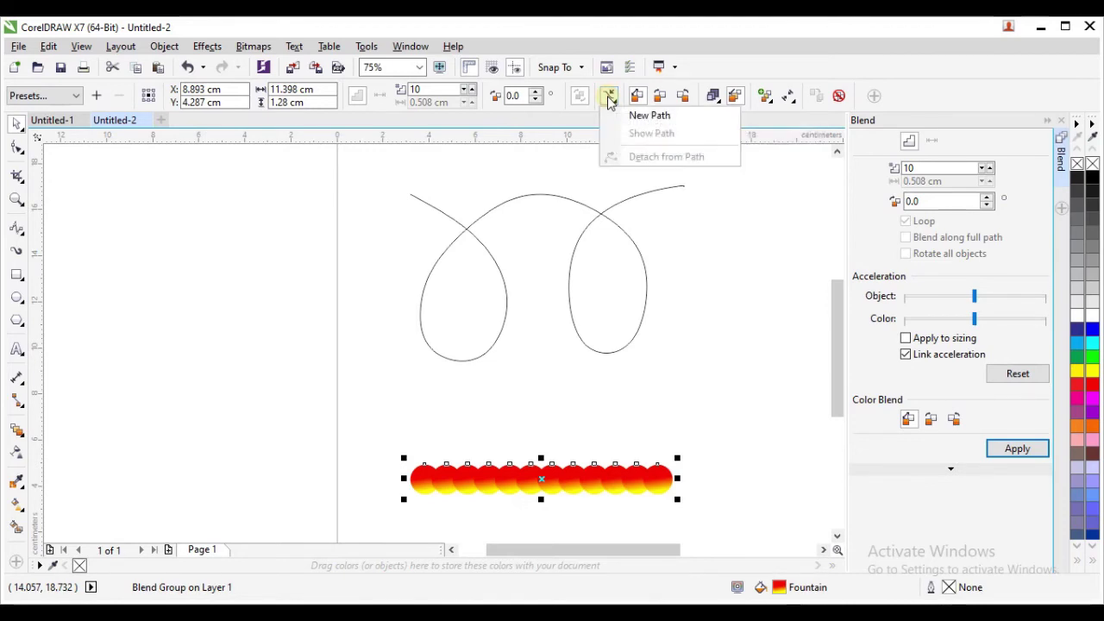
left_click(649, 116)
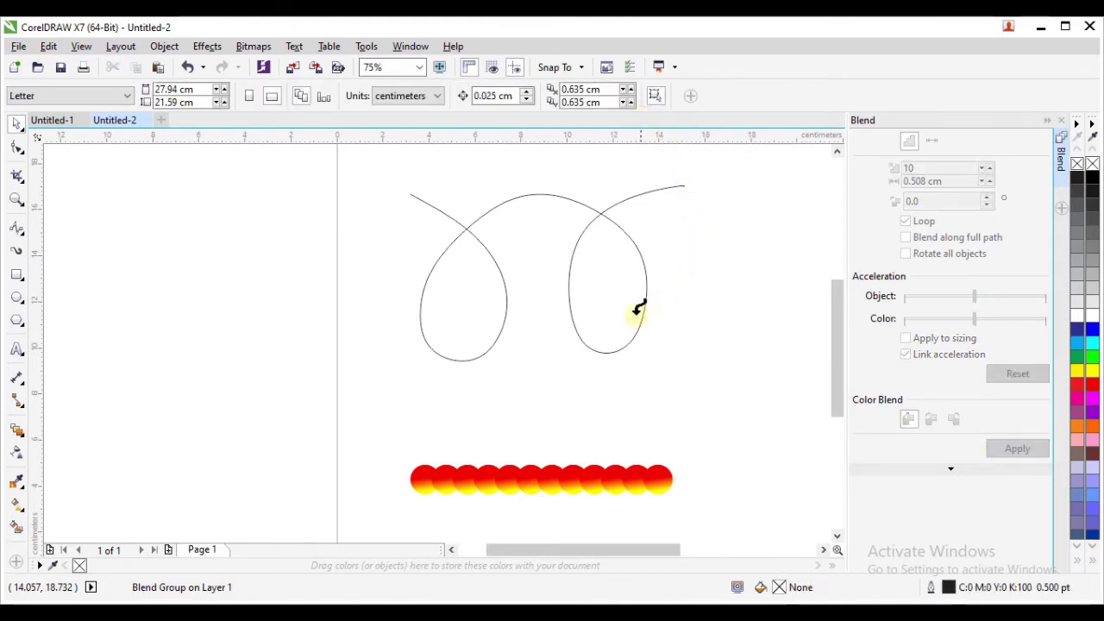
left_click(448, 208)
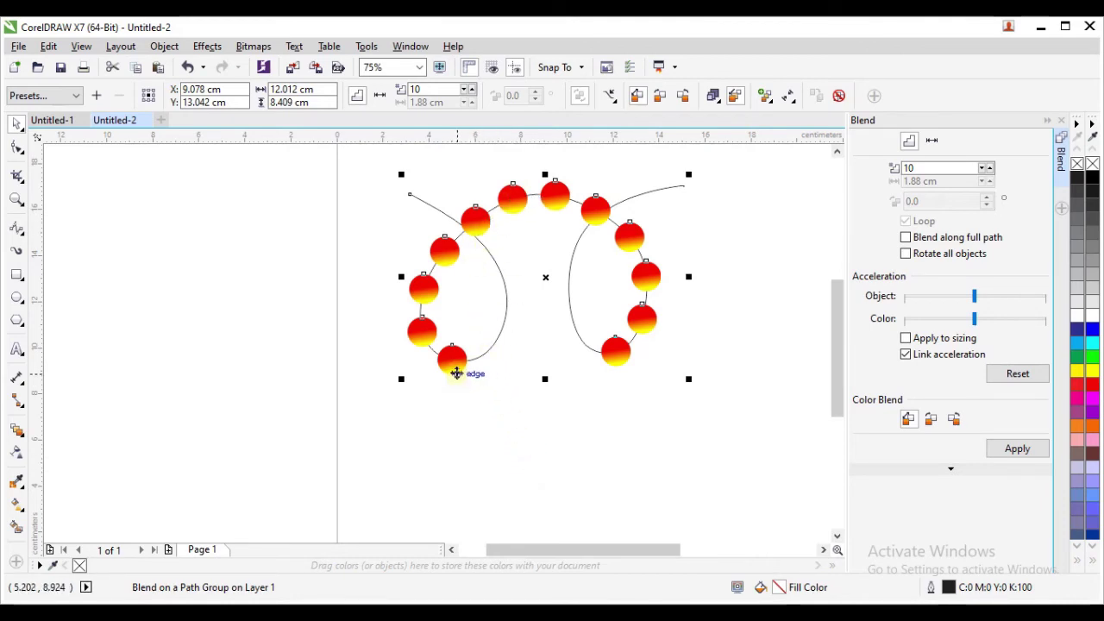
Step: Move the control circle at the bottom of the left loop to the curve's upper-left end
left_click(513, 434)
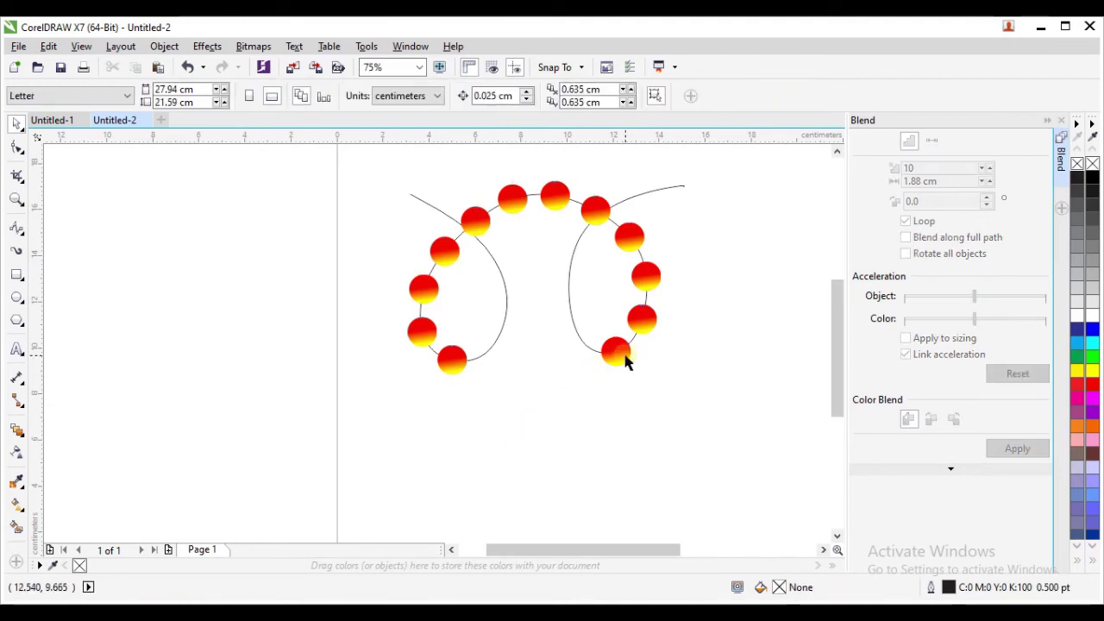
left_click(453, 365)
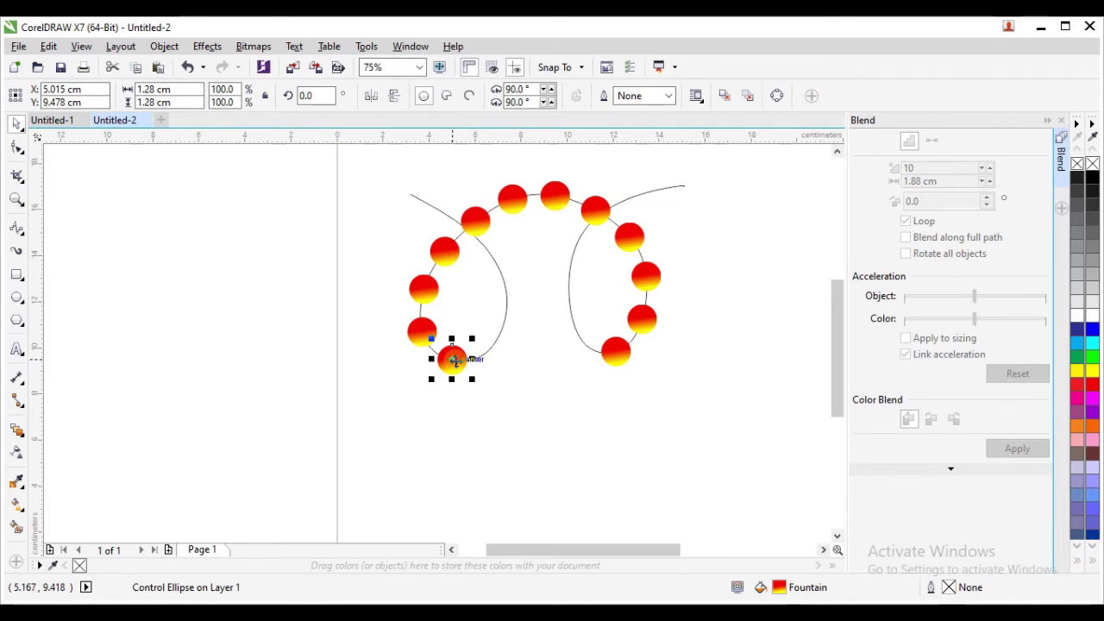
left_click_drag(453, 360, 409, 194)
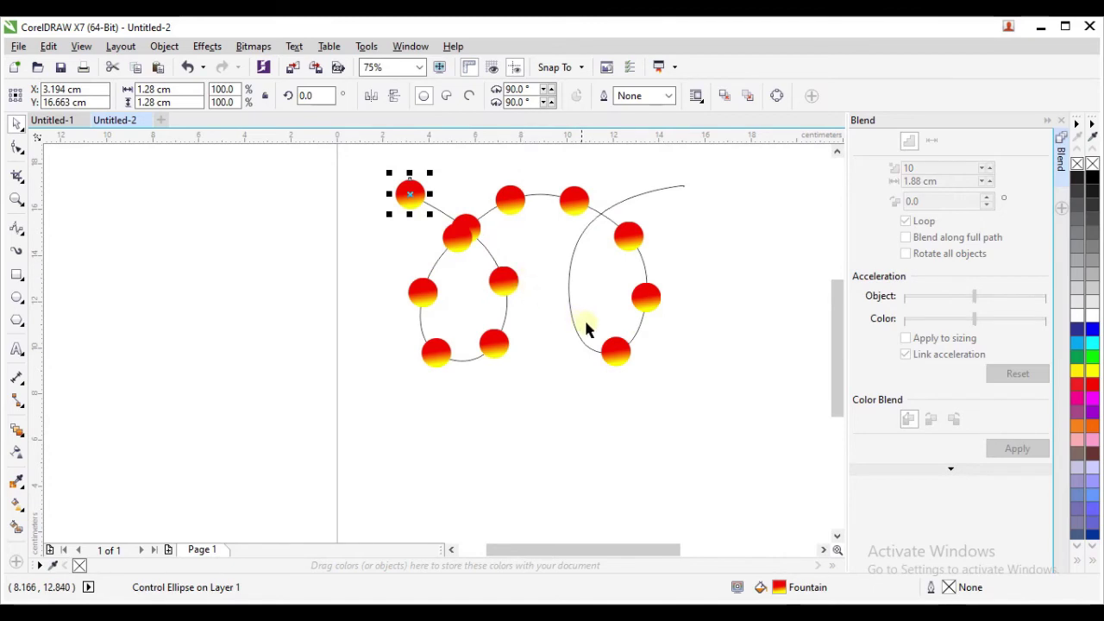
Step: Move the control circle at the bottom of the right loop to the curve's upper-right end
left_click(617, 352)
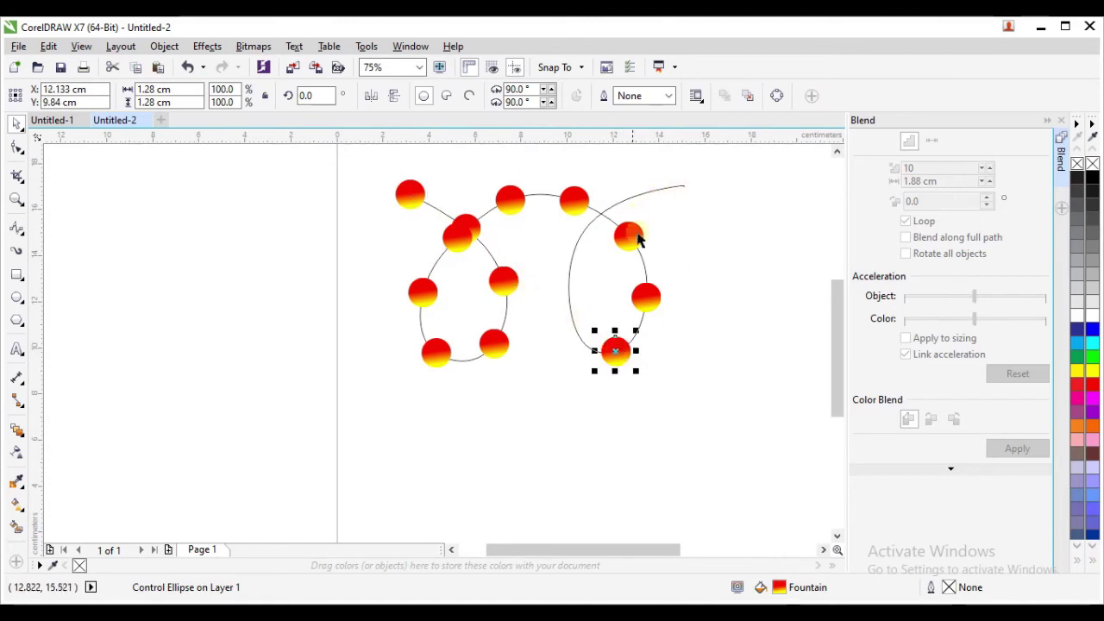
left_click(636, 240)
left_click(616, 358)
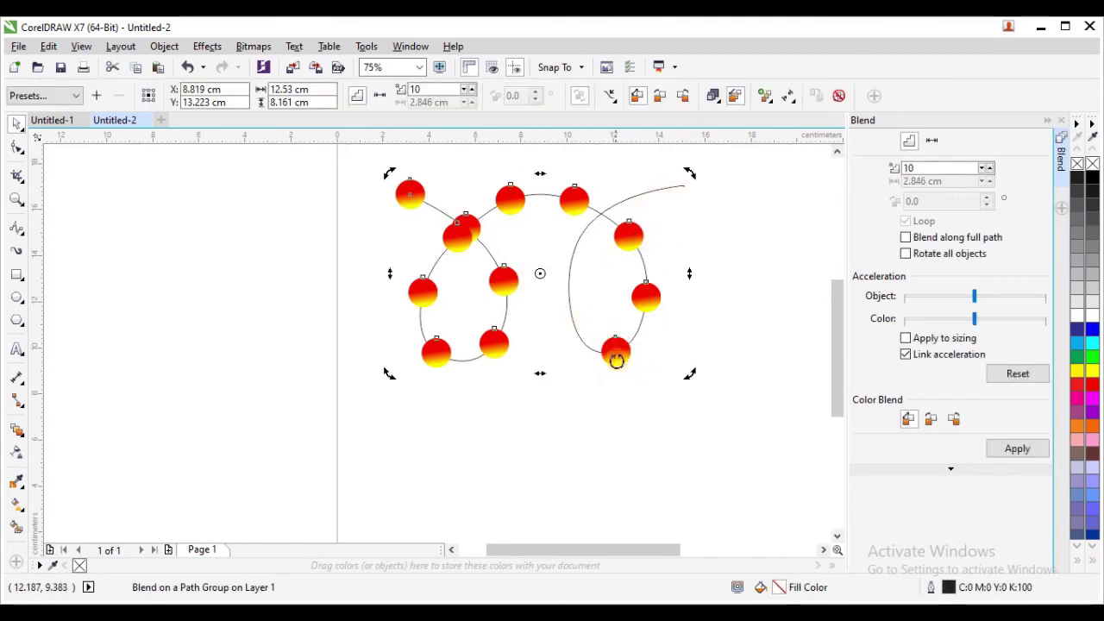
left_click(716, 360)
left_click_drag(617, 352, 683, 185)
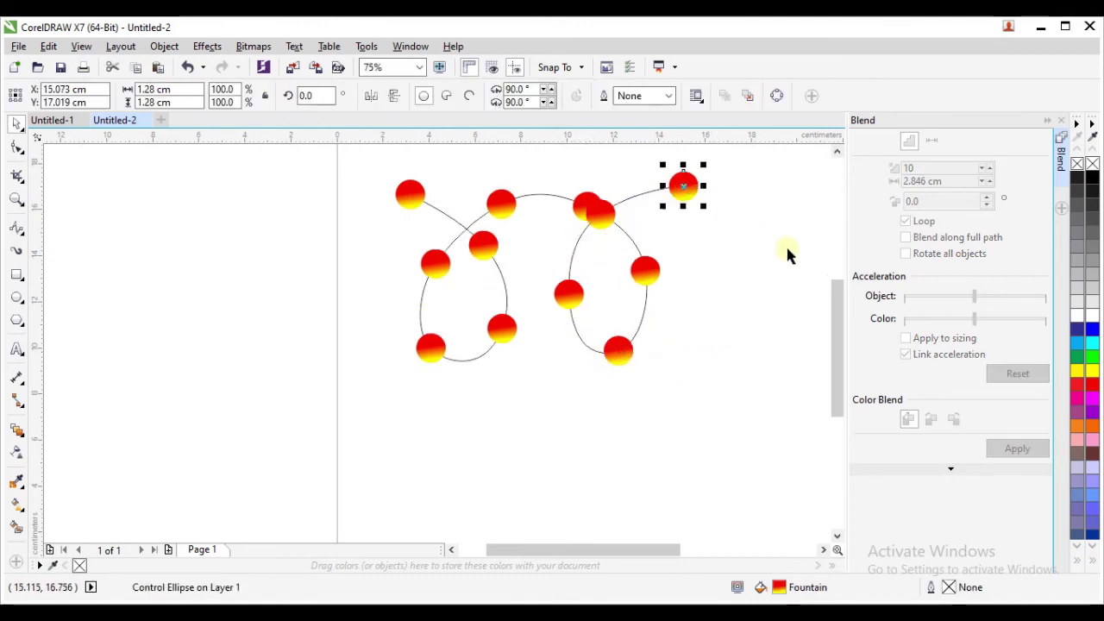
left_click(770, 291)
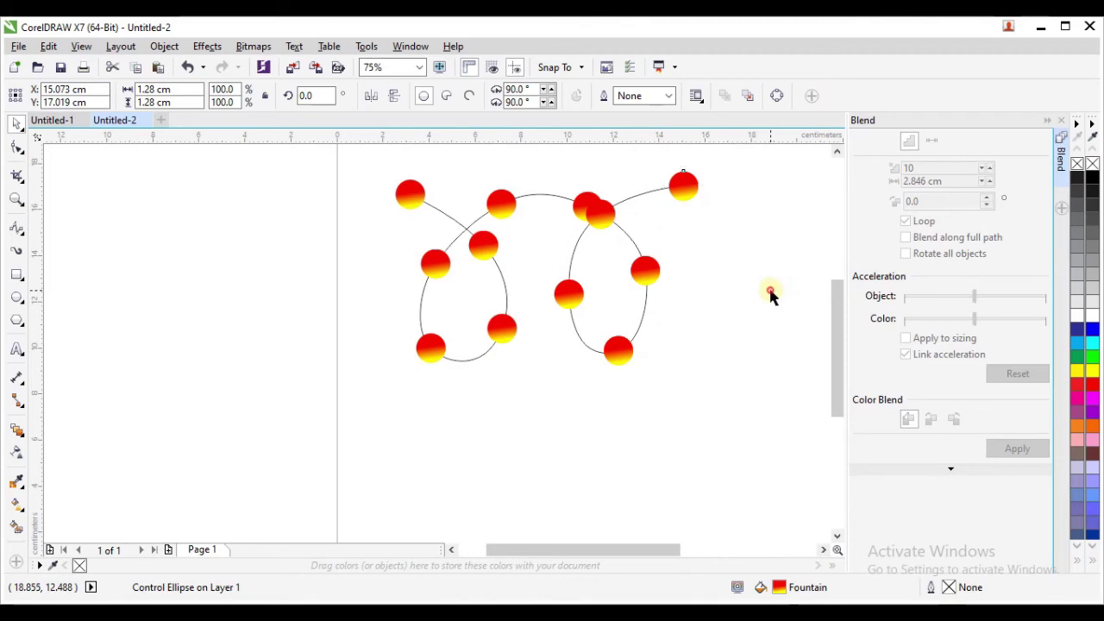
Step: Set the number of steps of the blend along the looping curve to 999
left_click(603, 223)
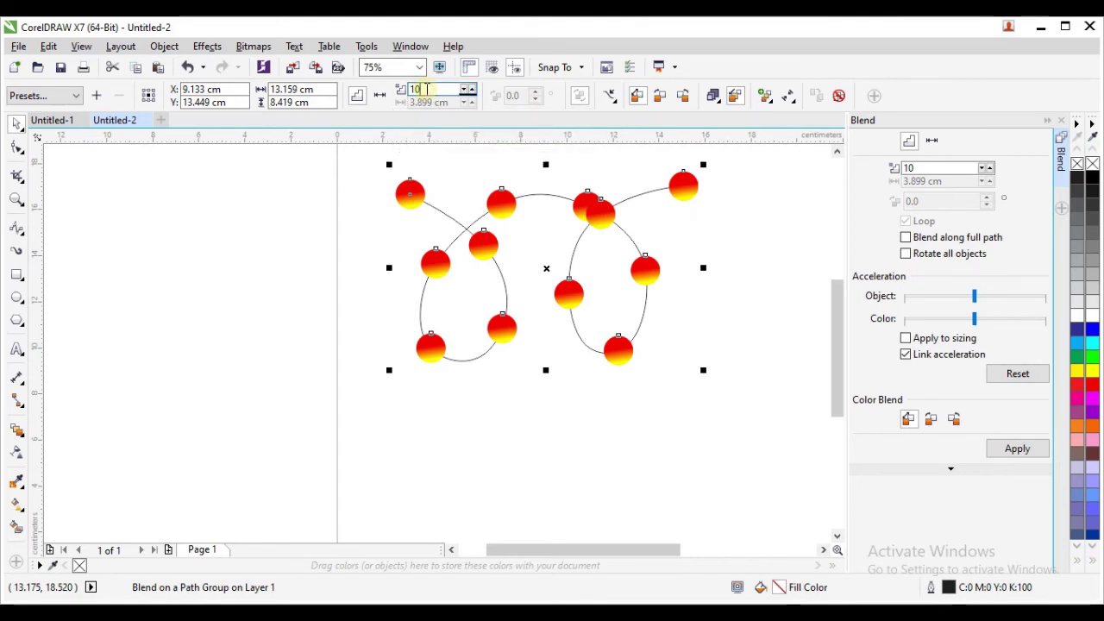
left_click_drag(426, 89, 403, 90)
type("1")
key("Return")
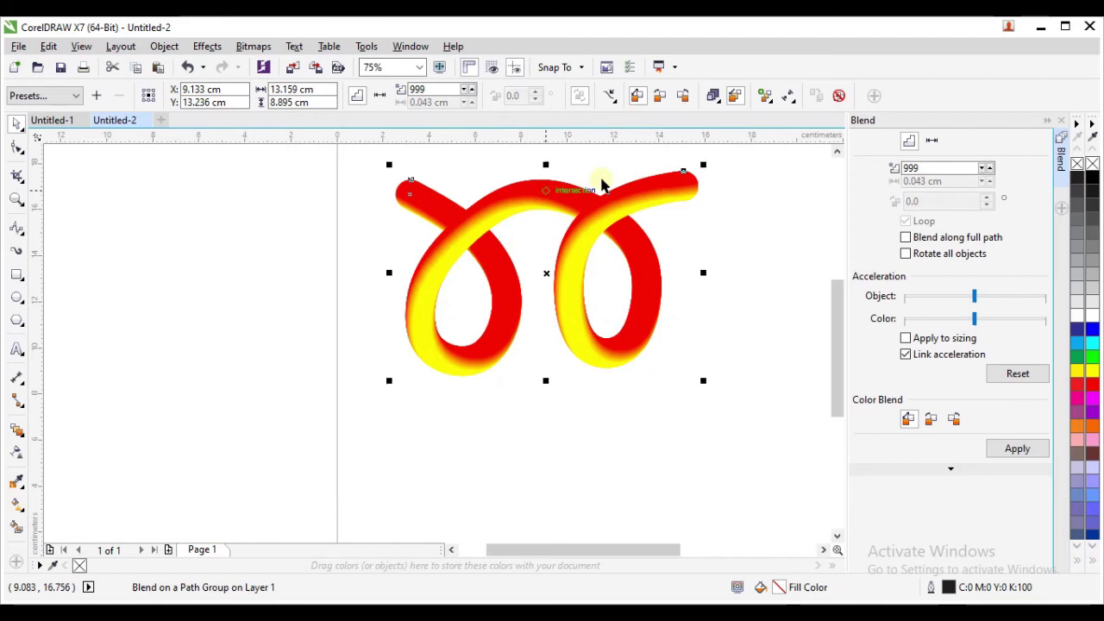
Step: Apply the clockwise color blend to the path blend for a rainbow color progression
left_click(747, 191)
left_click(682, 188)
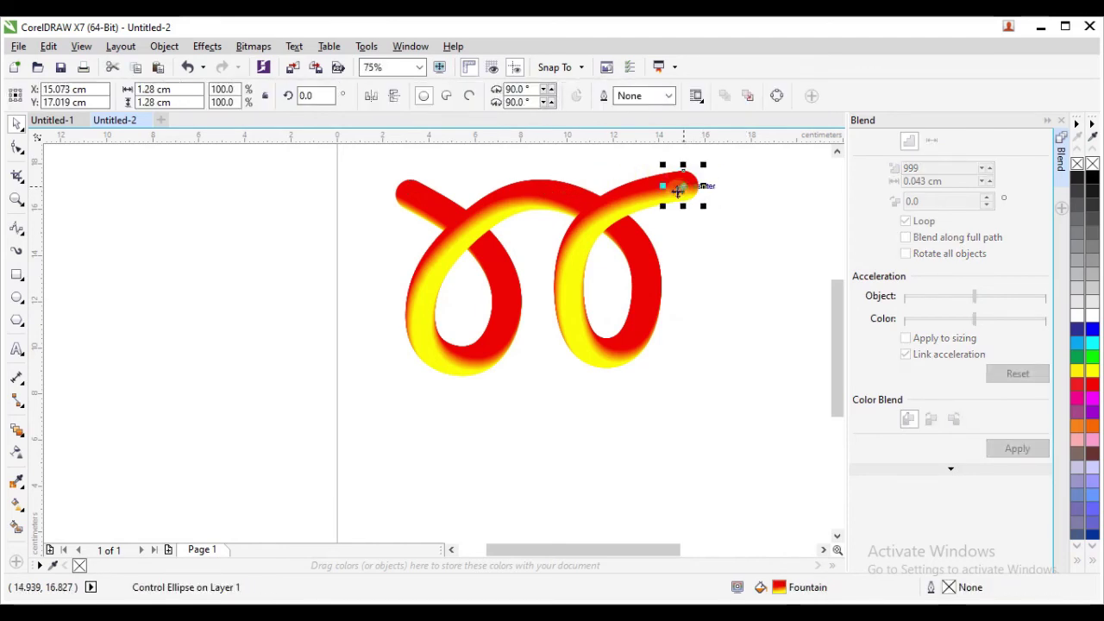
left_click(630, 196)
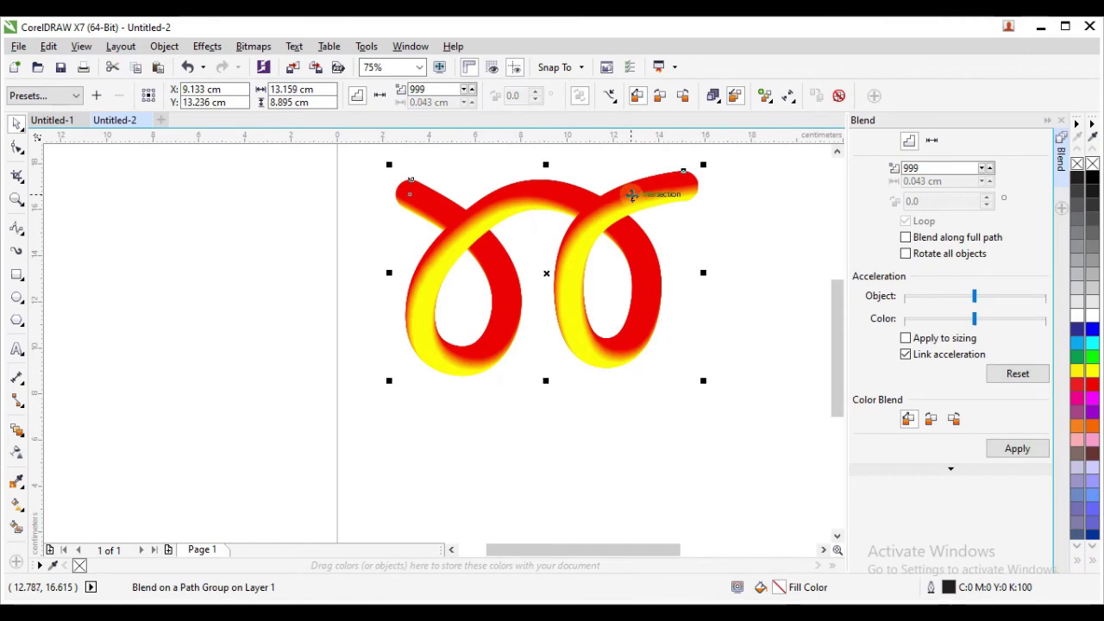
left_click(660, 98)
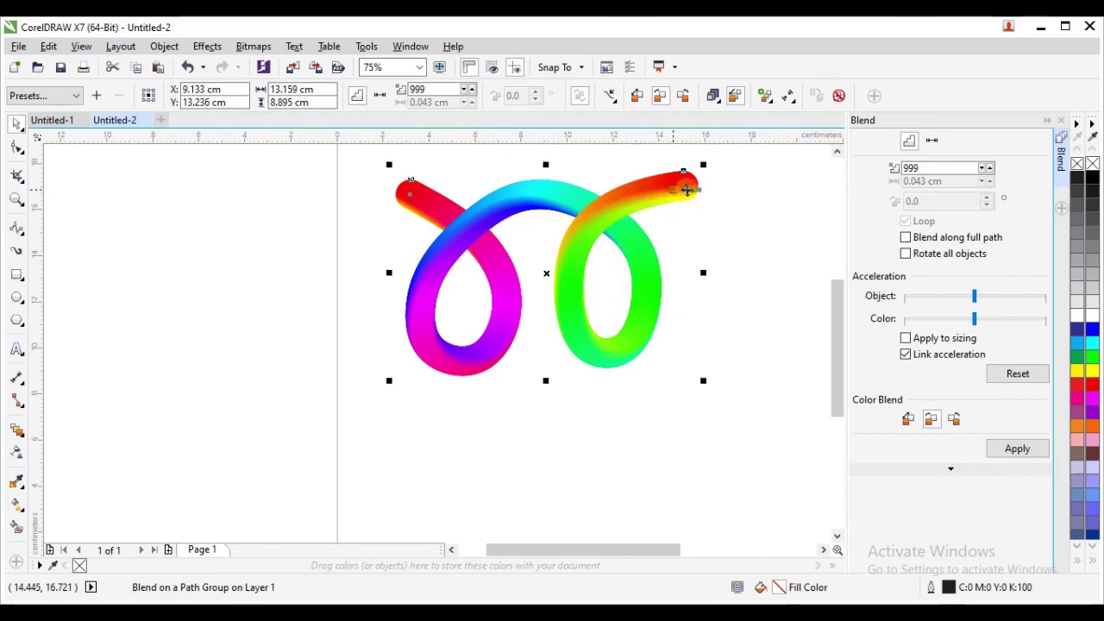
Step: Enlarge the control circle at the curve's upper-right end to about 2.04 cm in diameter, keeping its center in place
left_click(742, 186)
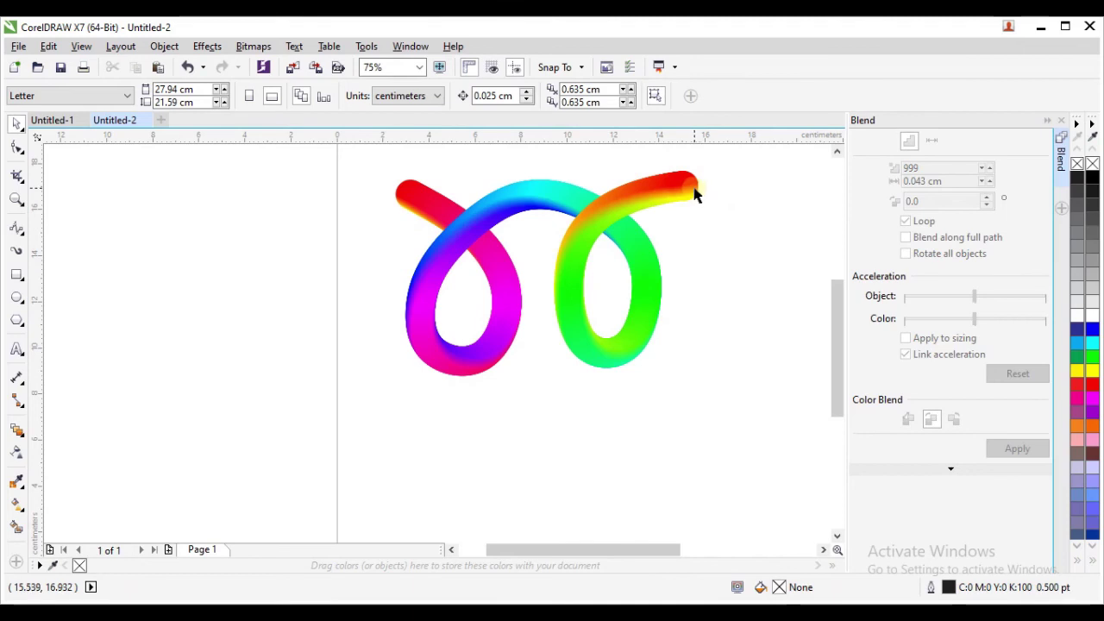
left_click(694, 188)
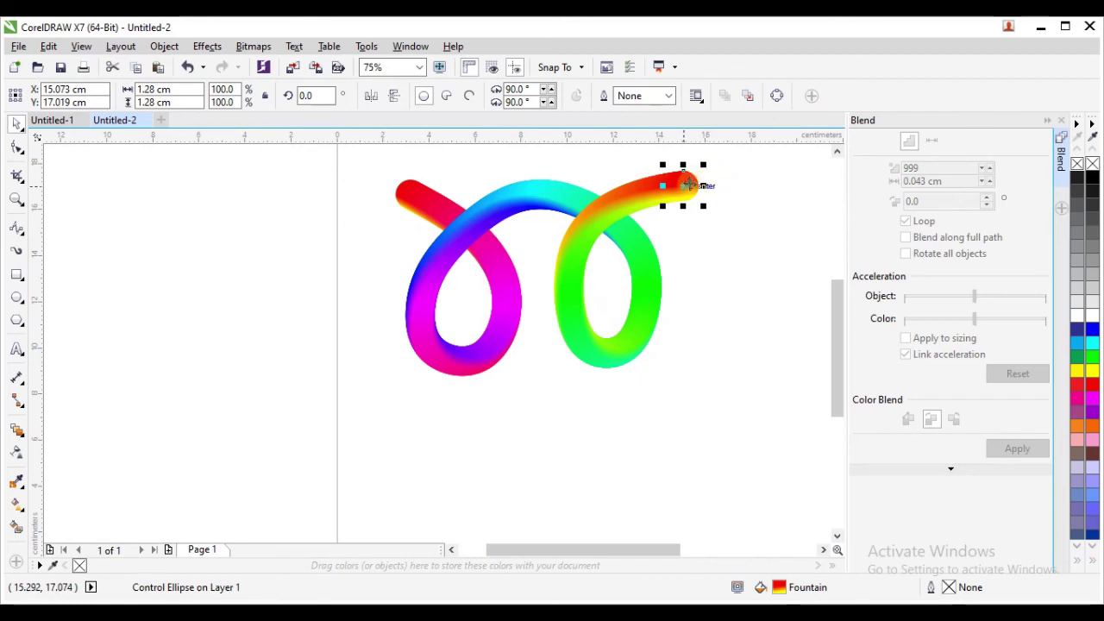
left_click_drag(701, 164, 727, 209)
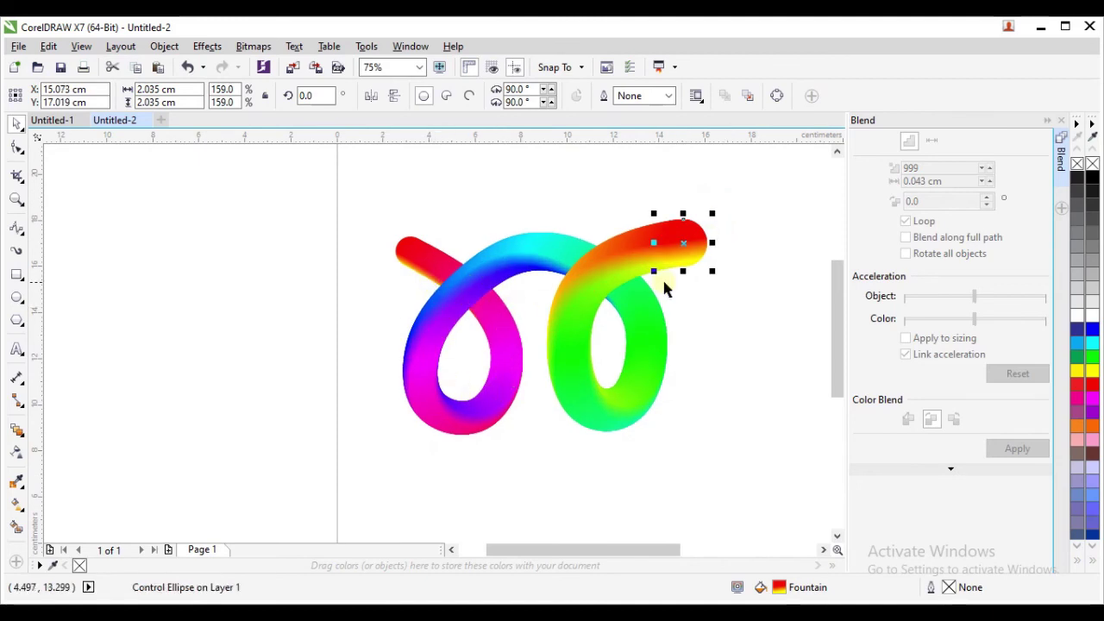
Step: Shrink the control circle at the curve's upper-right end to about 1.35 cm in diameter, keeping its center in place
left_click(407, 245)
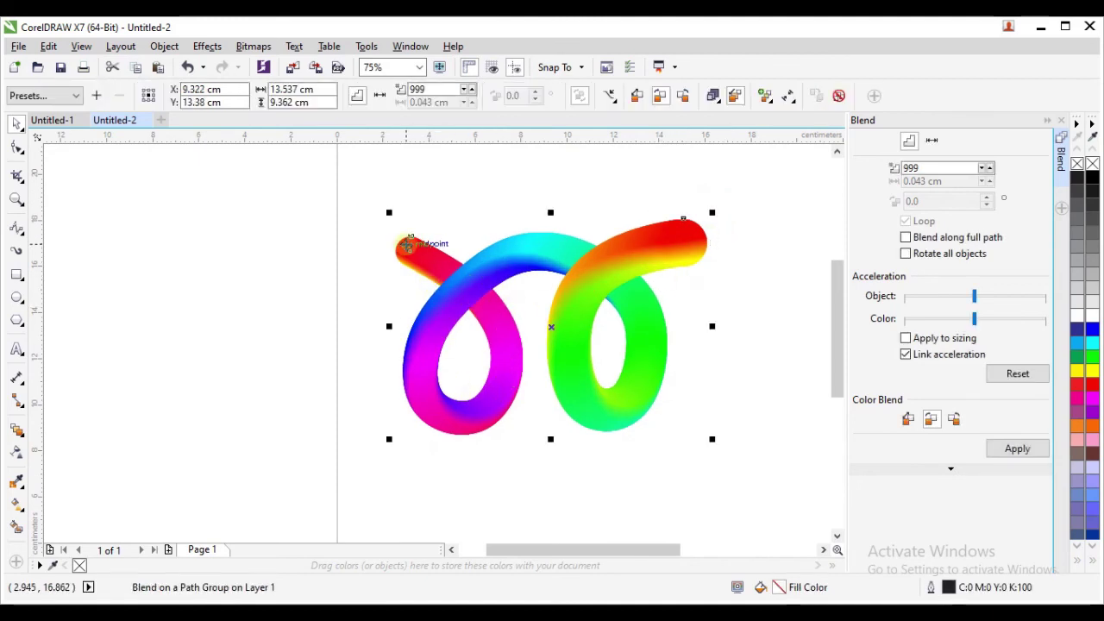
left_click(712, 260)
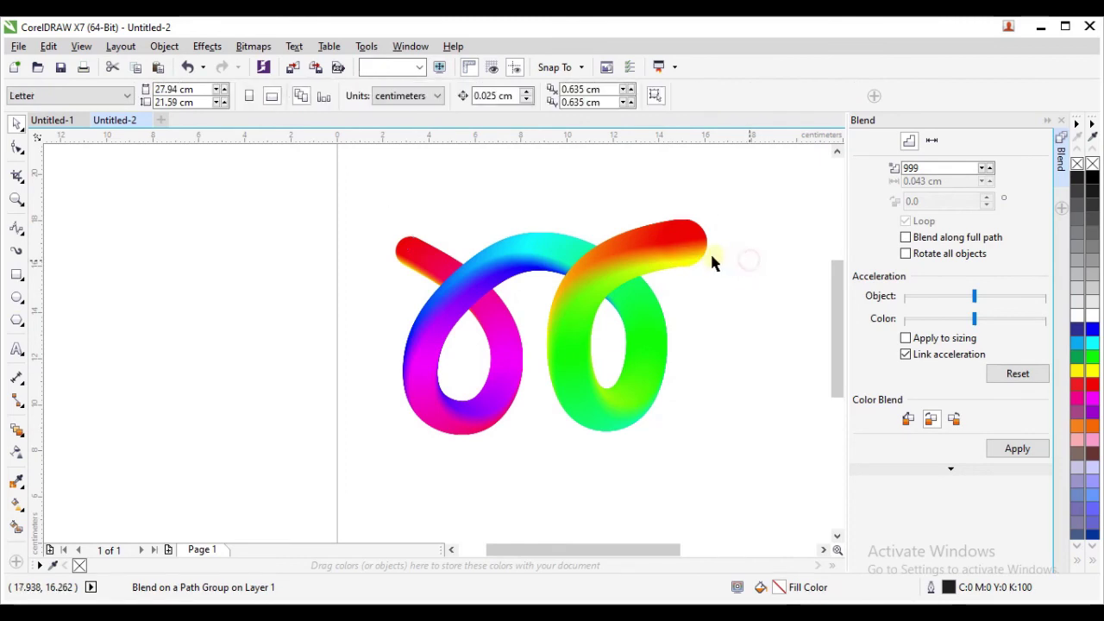
left_click(700, 252)
left_click_drag(716, 212, 696, 247)
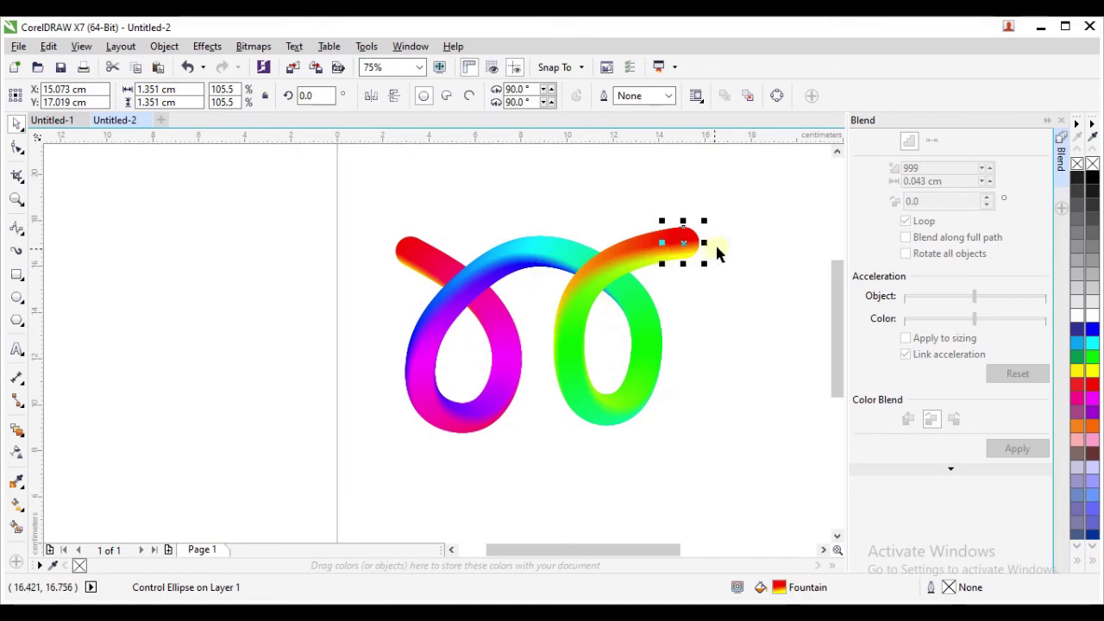
left_click(742, 180)
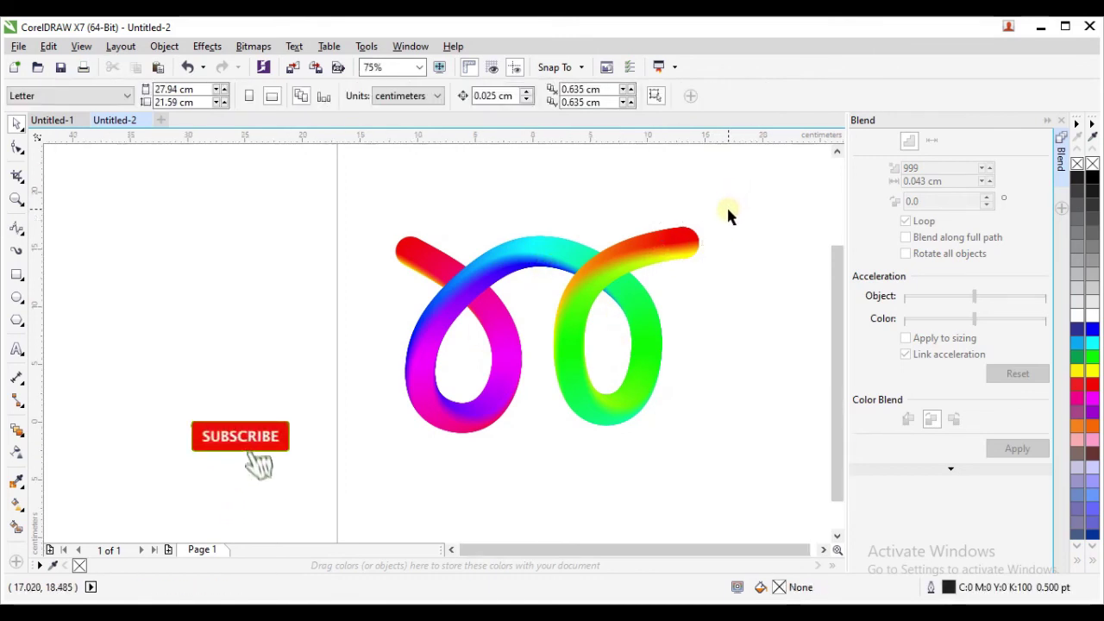
Step: Enlarge the whole path blend to about 23.35 × 15.82 cm and position it in the middle of the page
scroll(727, 214, "down", 1)
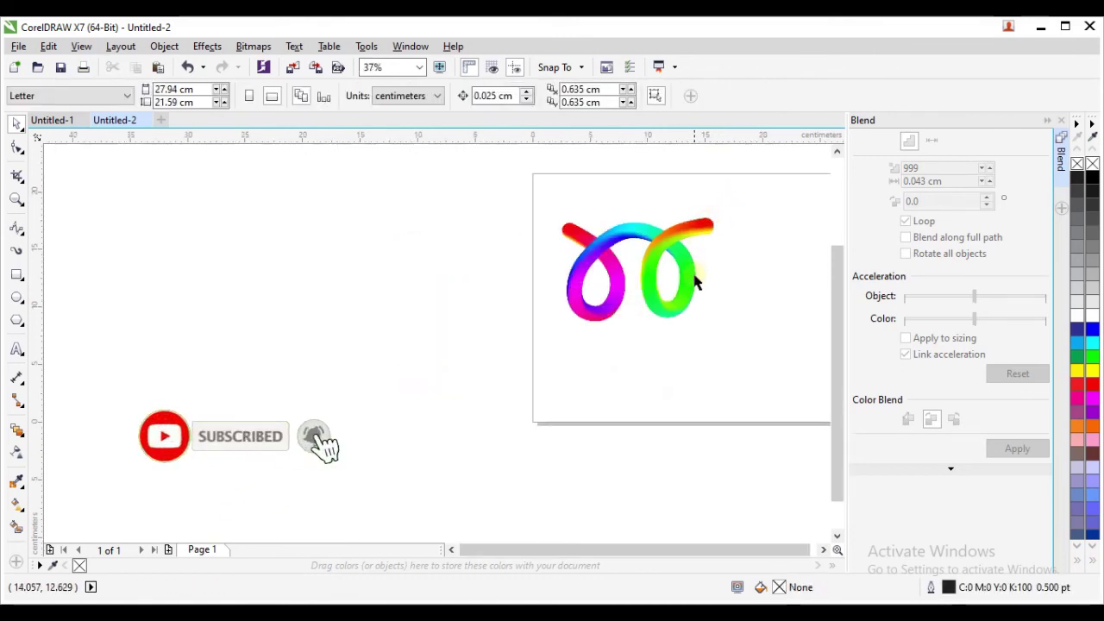
left_click(823, 550)
left_click(823, 550)
left_click(530, 239)
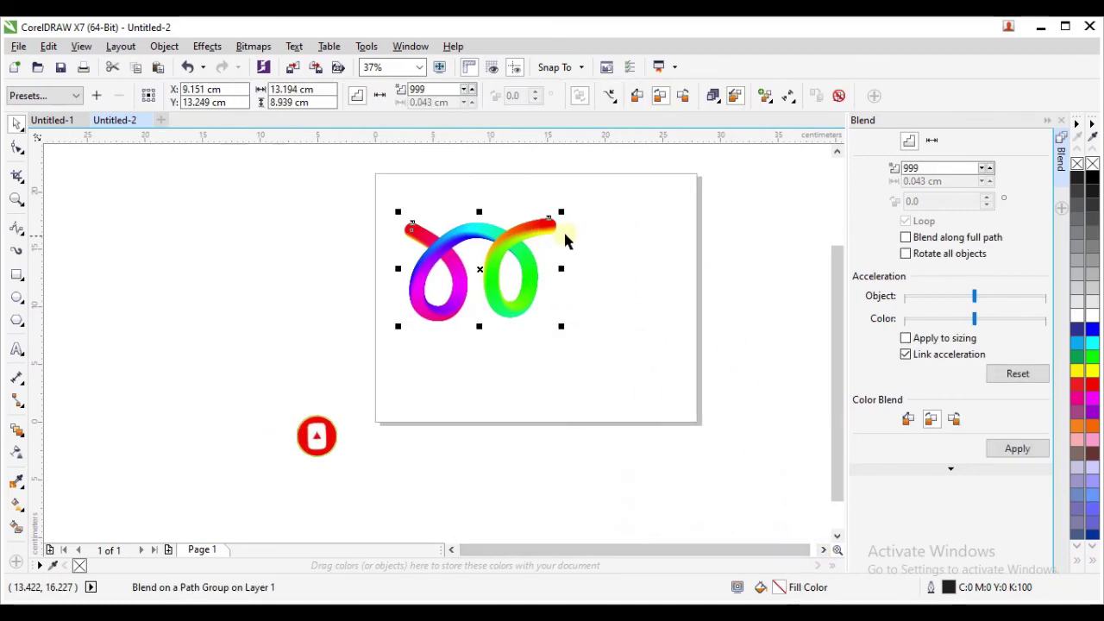
left_click_drag(563, 213, 748, 151)
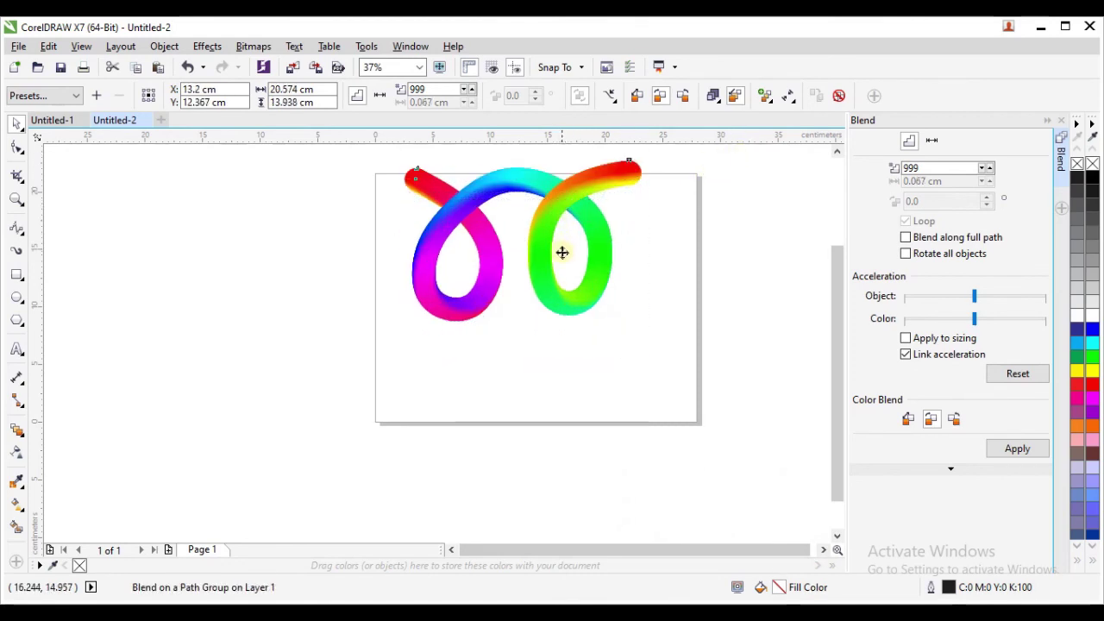
left_click_drag(653, 366, 681, 403)
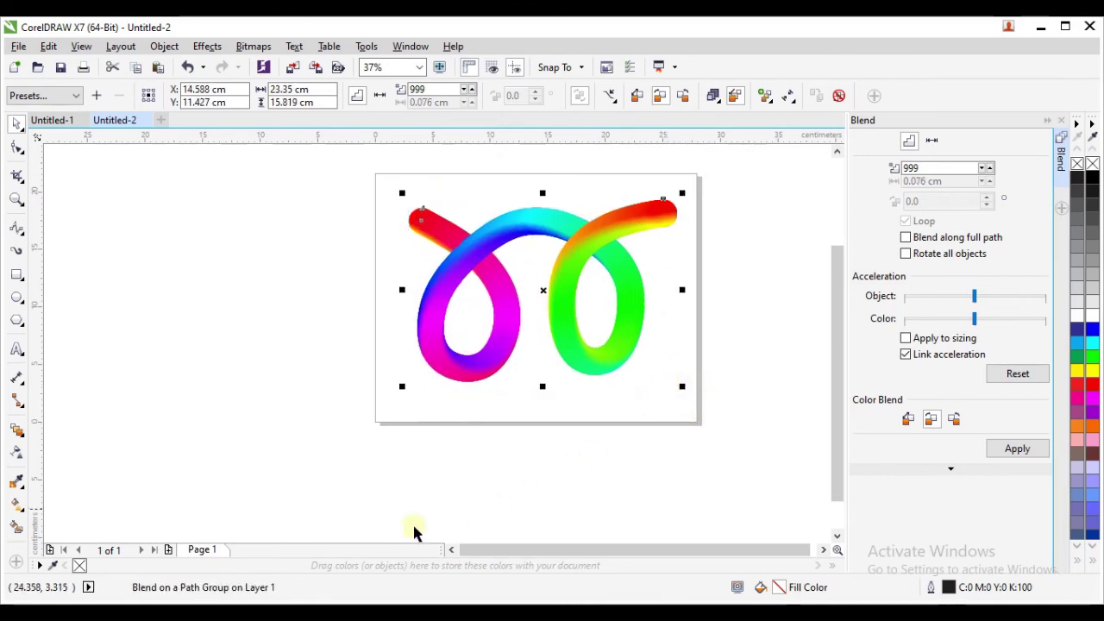
Step: View the blend artwork on page 2 of Untitled-1 and return to Untitled-2 with nothing selected
left_click(69, 120)
left_click(250, 550)
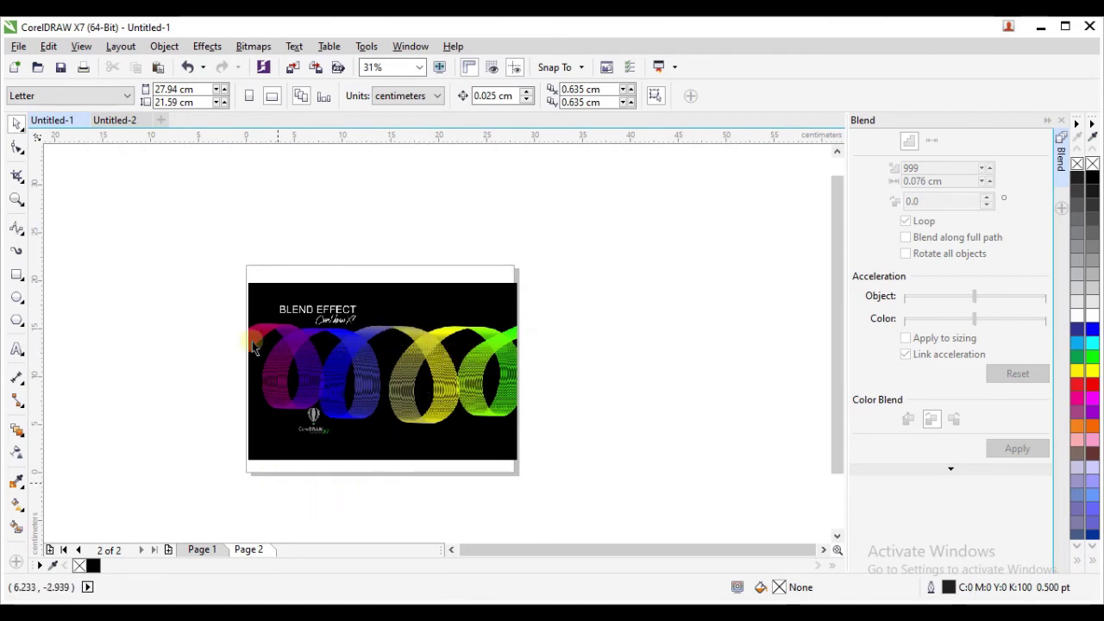
left_click(119, 121)
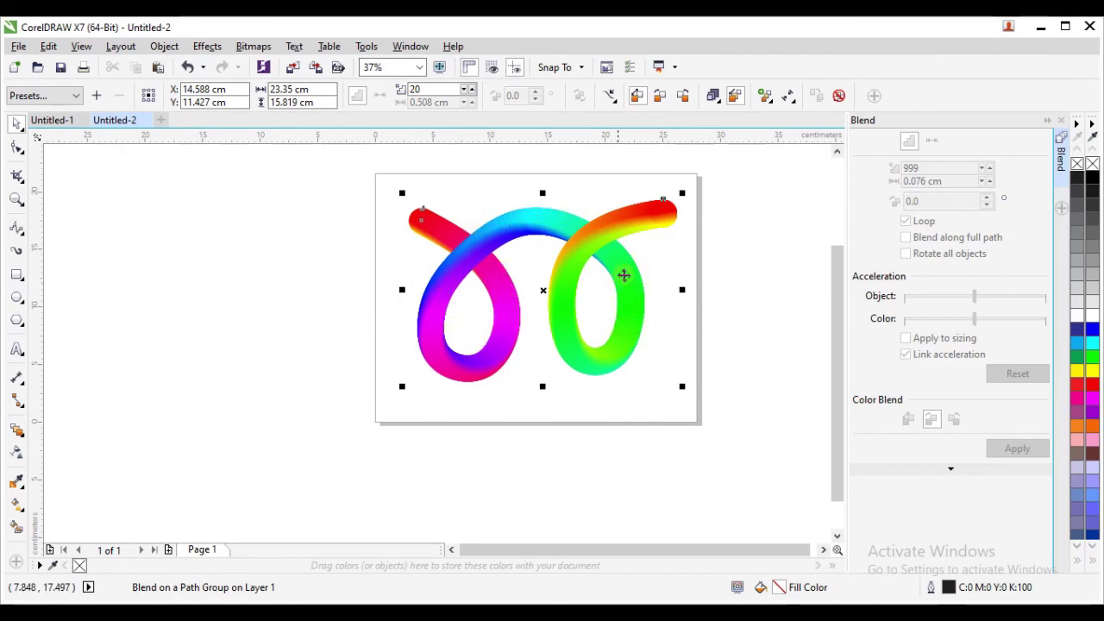
left_click(725, 224)
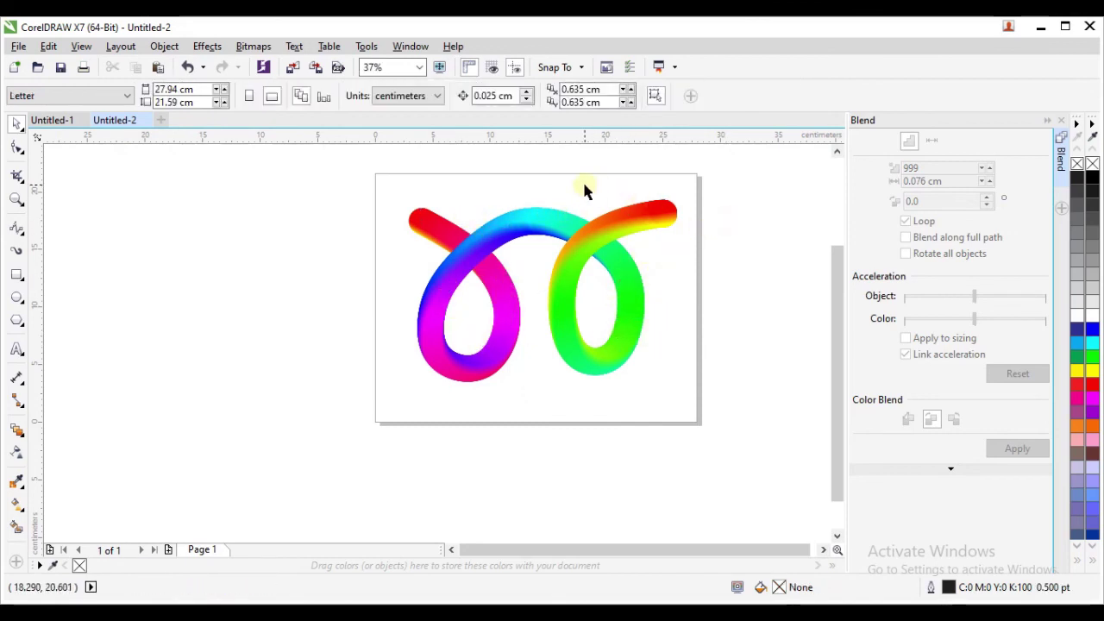